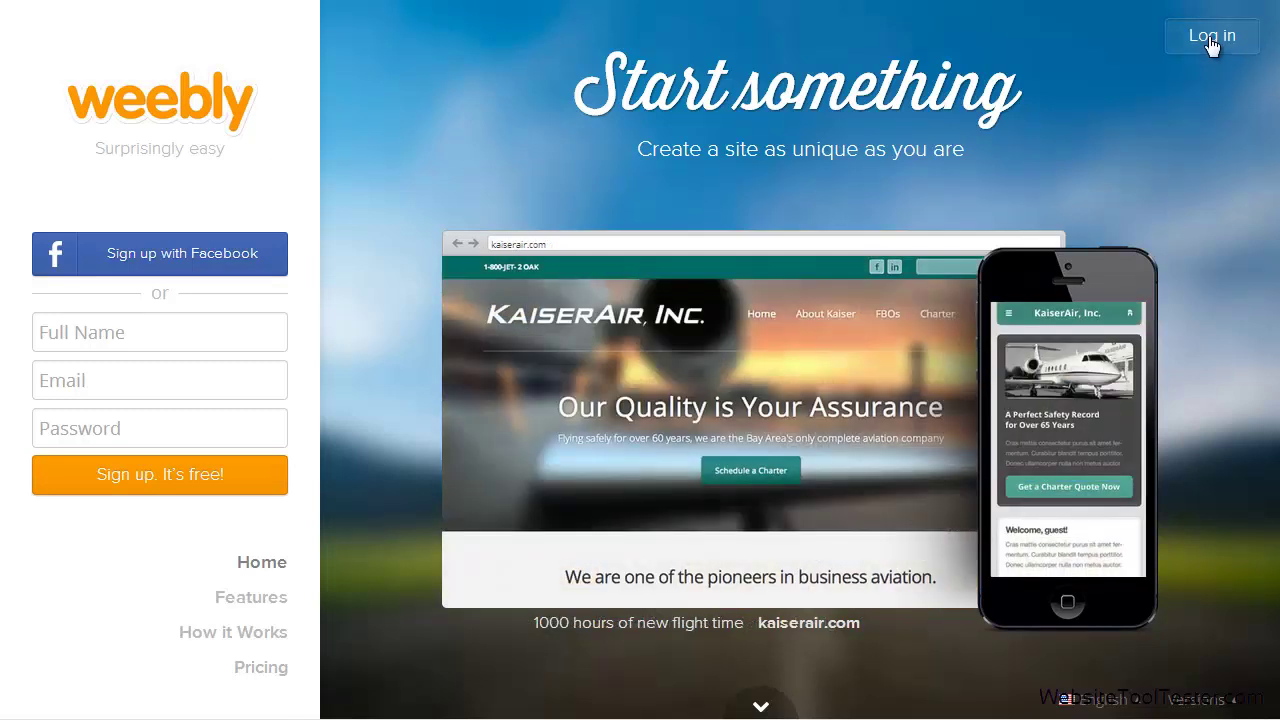
# Sign in to Weebly with the account's email and password
pyautogui.click(1212, 40)
pyautogui.click(1194, 366)
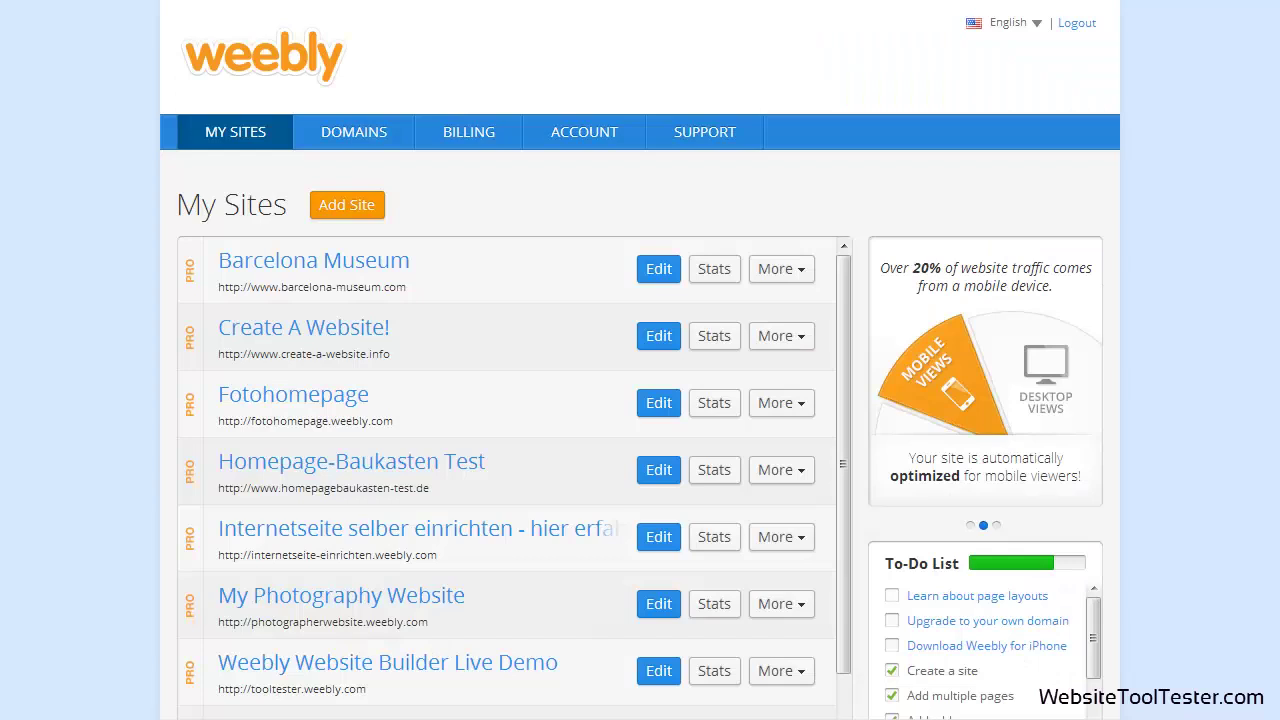
pyautogui.scroll(-1, 640, 400)
pyautogui.scroll(-1, 640, 400)
pyautogui.scroll(-1, 640, 400)
pyautogui.scroll(-1, 640, 400)
pyautogui.scroll(-1, 640, 400)
pyautogui.scroll(-1, 640, 400)
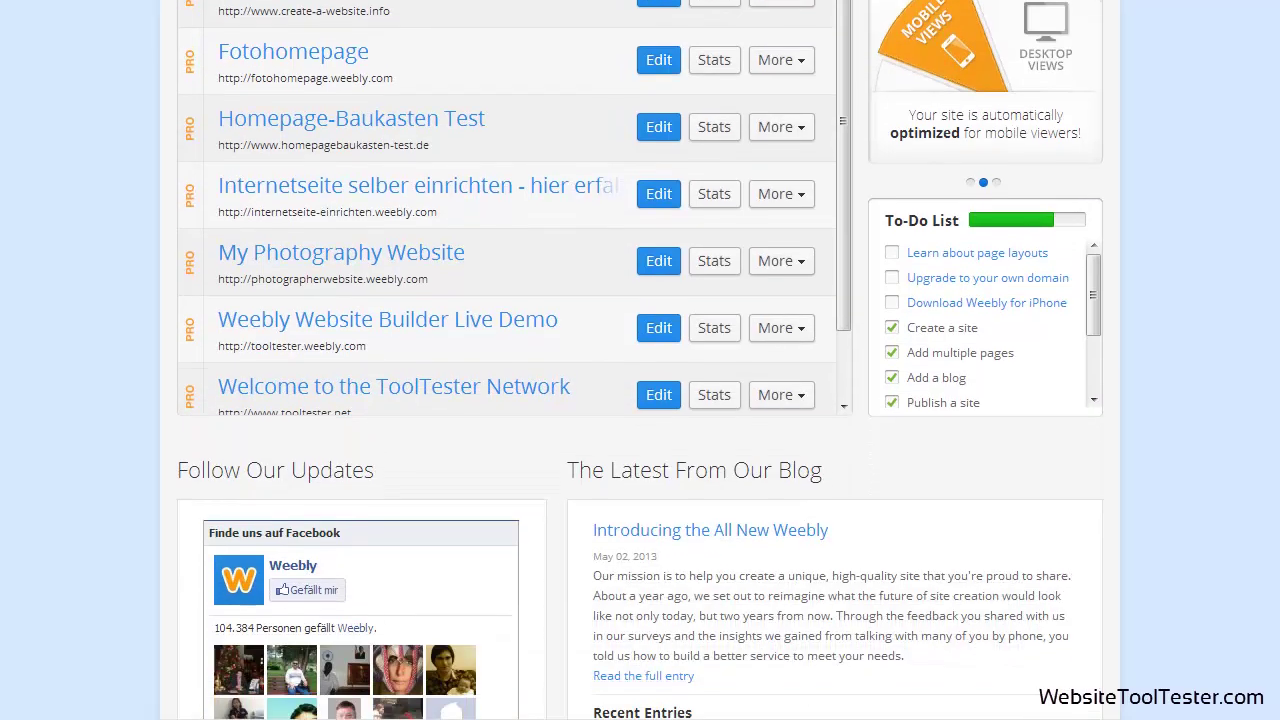
pyautogui.scroll(-2, 640, 400)
pyautogui.scroll(-2, 640, 400)
pyautogui.scroll(-1, 1278, 296)
pyautogui.scroll(1, 1278, 296)
pyautogui.scroll(2, 1278, 296)
pyautogui.scroll(1, 1278, 296)
pyautogui.scroll(2, 1278, 296)
pyautogui.scroll(1, 1278, 296)
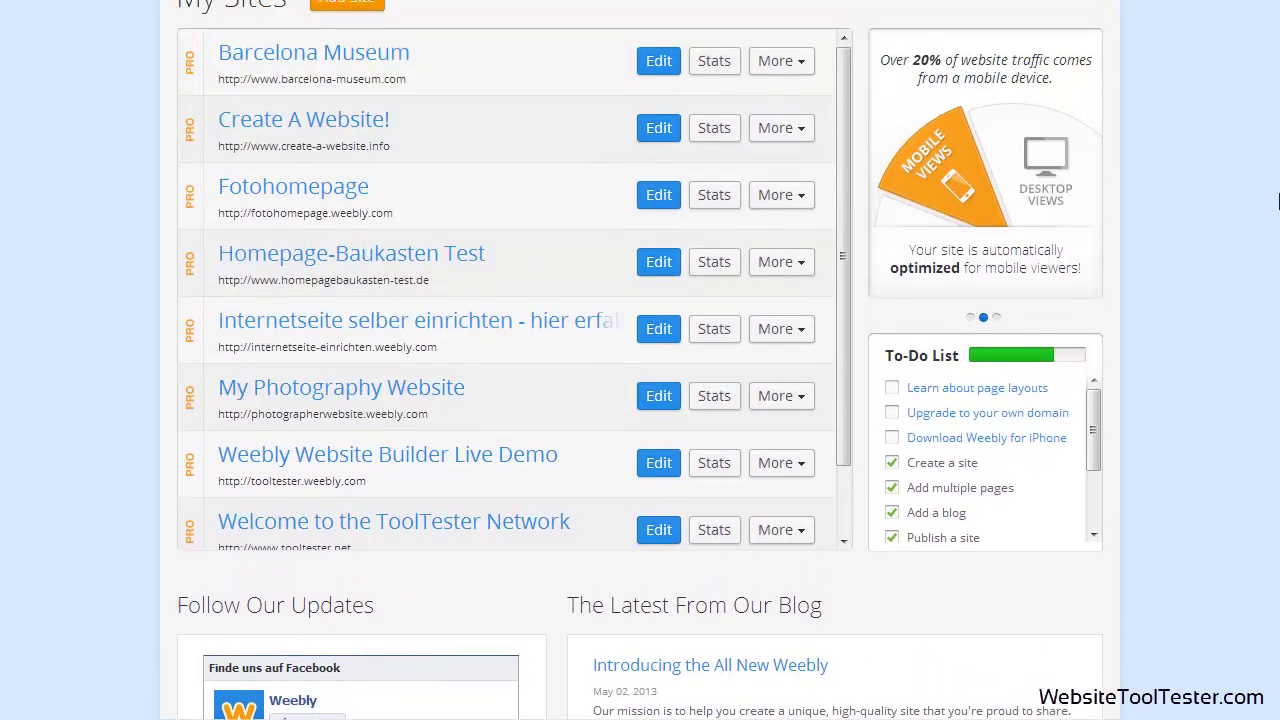
pyautogui.scroll(2, 1278, 200)
pyautogui.scroll(1, 1277, 96)
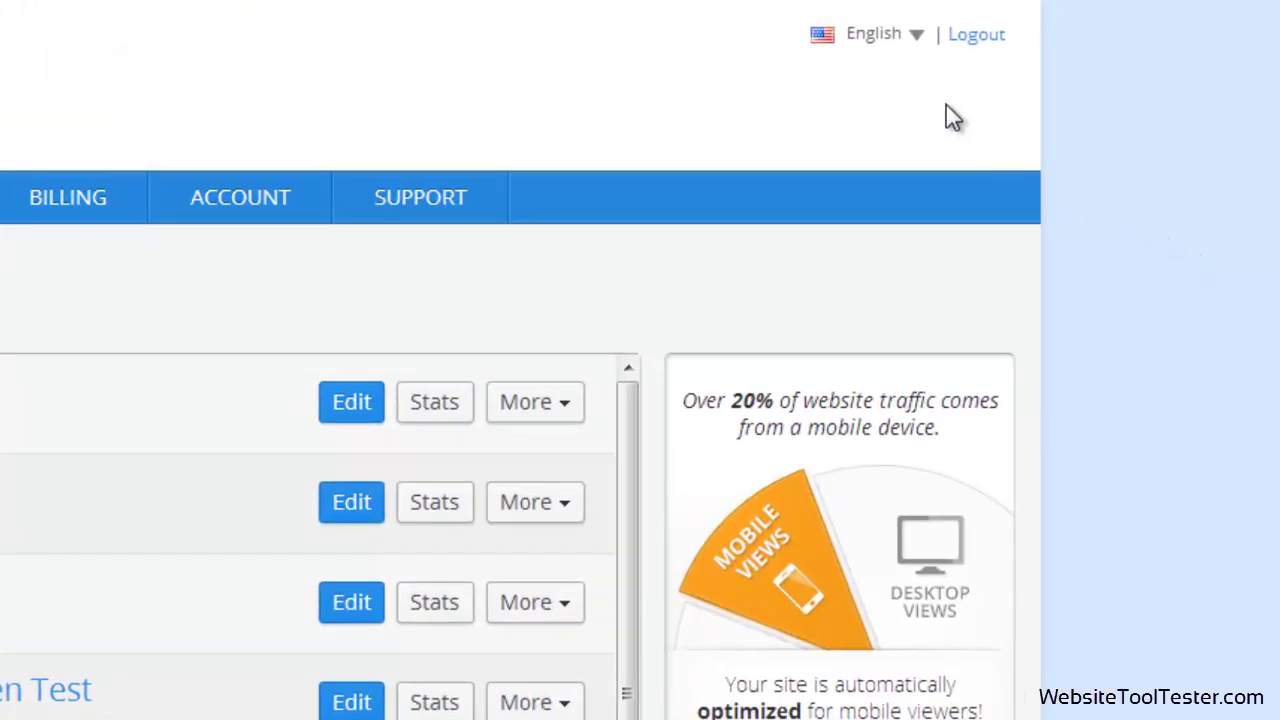
pyautogui.click(905, 42)
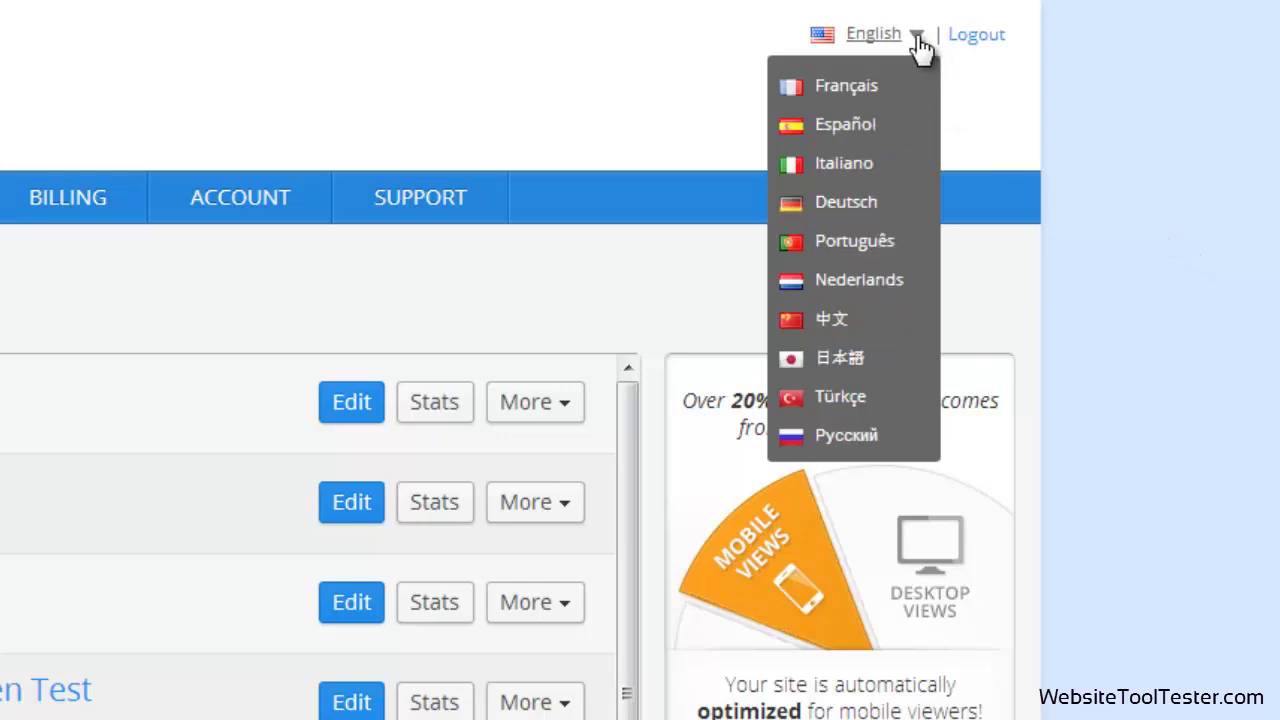
pyautogui.click(918, 40)
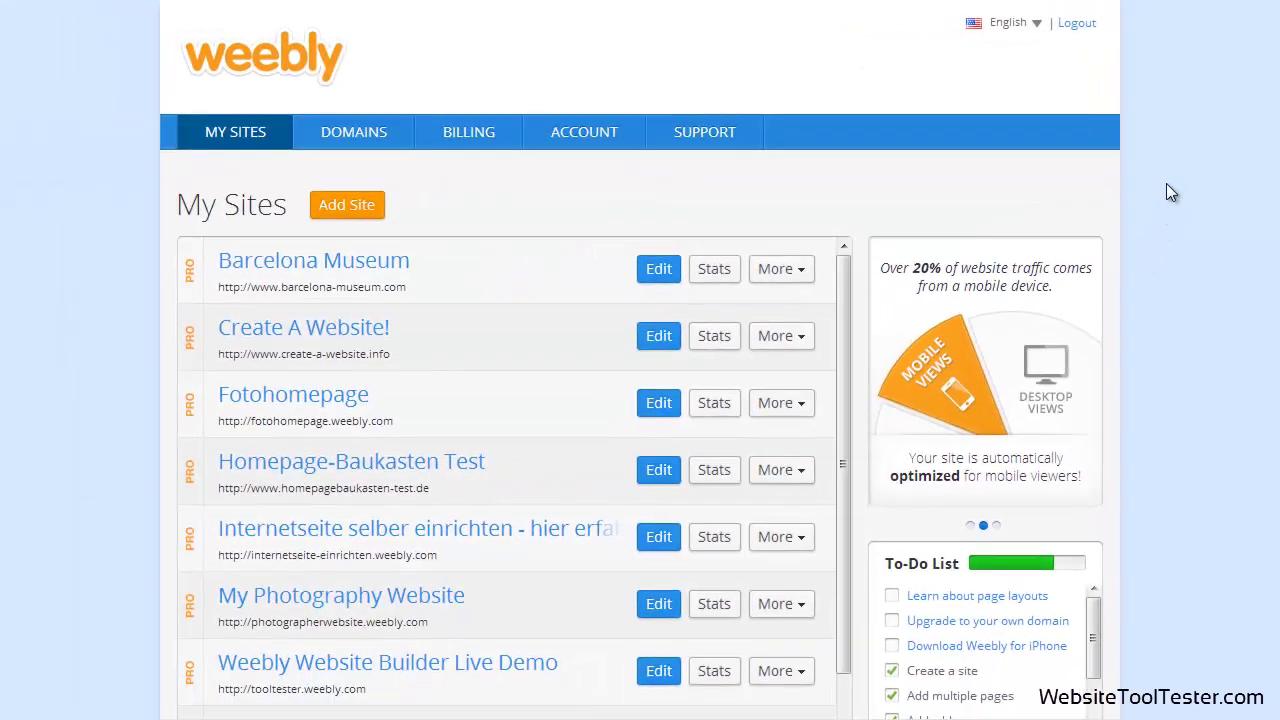
pyautogui.scroll(-2, 843, 318)
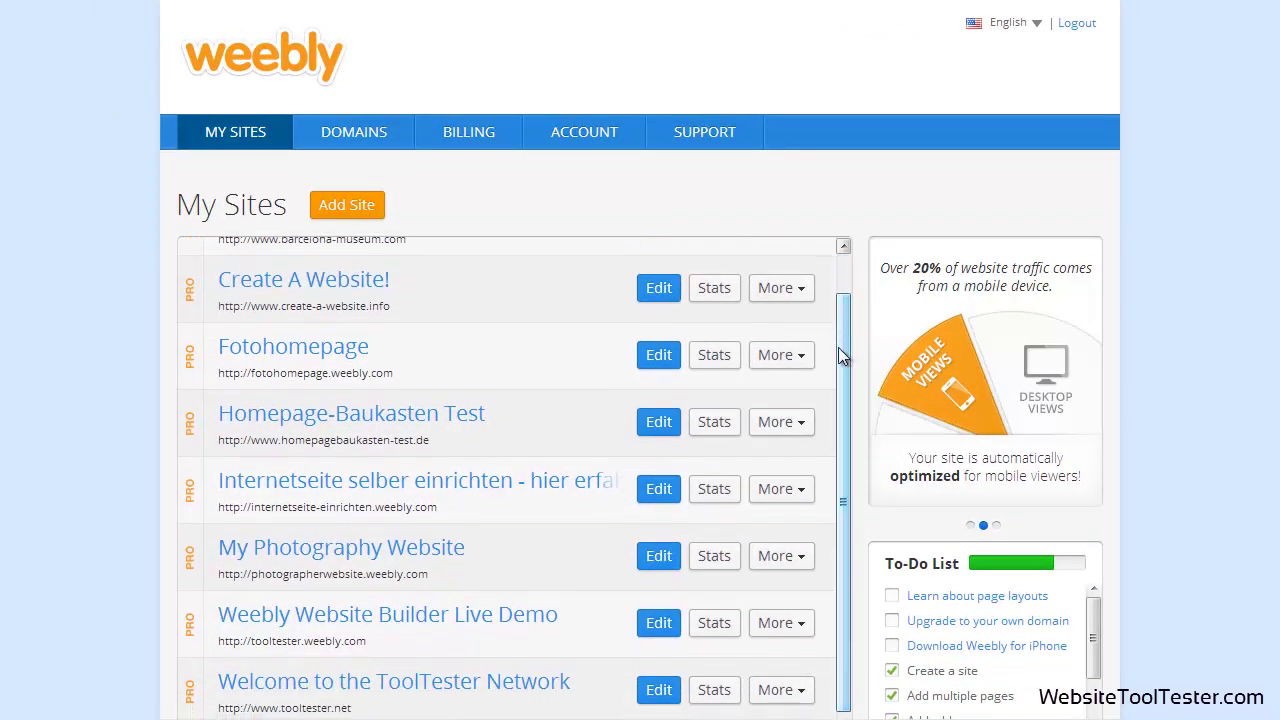
# Open My Photography Website in the editor and browse the Structure, Media, Commerce and More tabs, ending on Basic
pyautogui.click(658, 556)
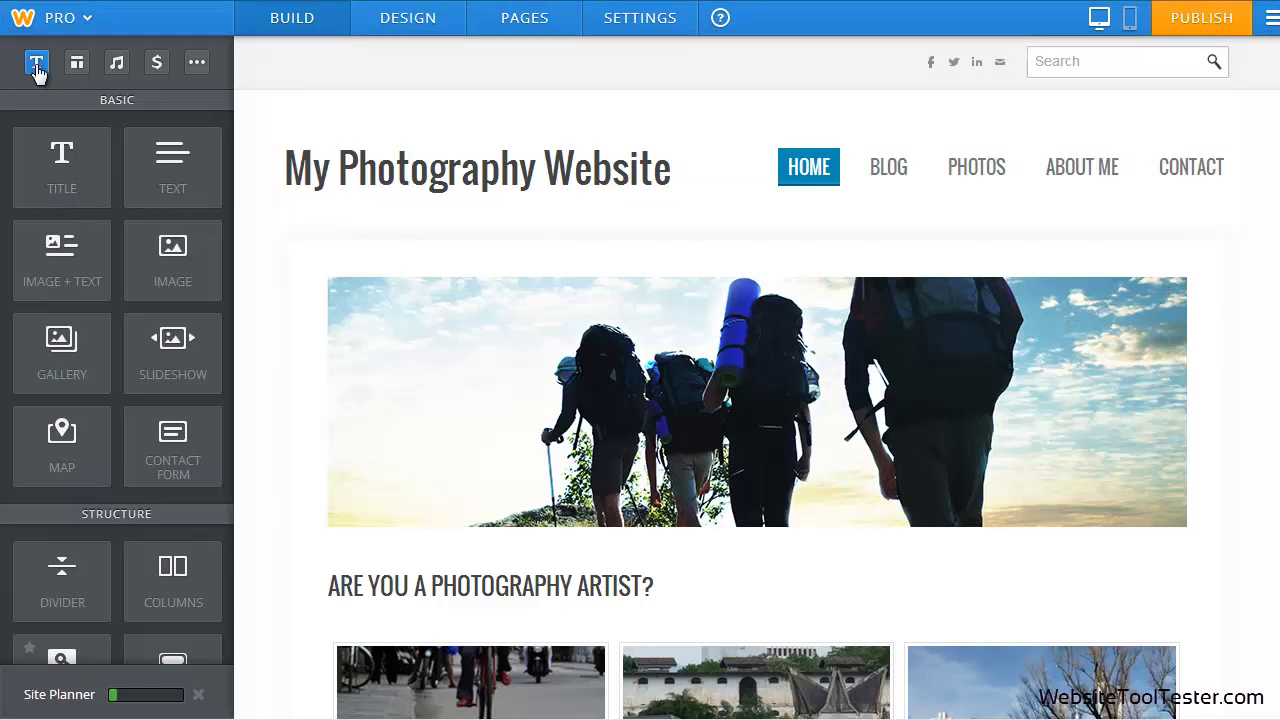
pyautogui.click(78, 66)
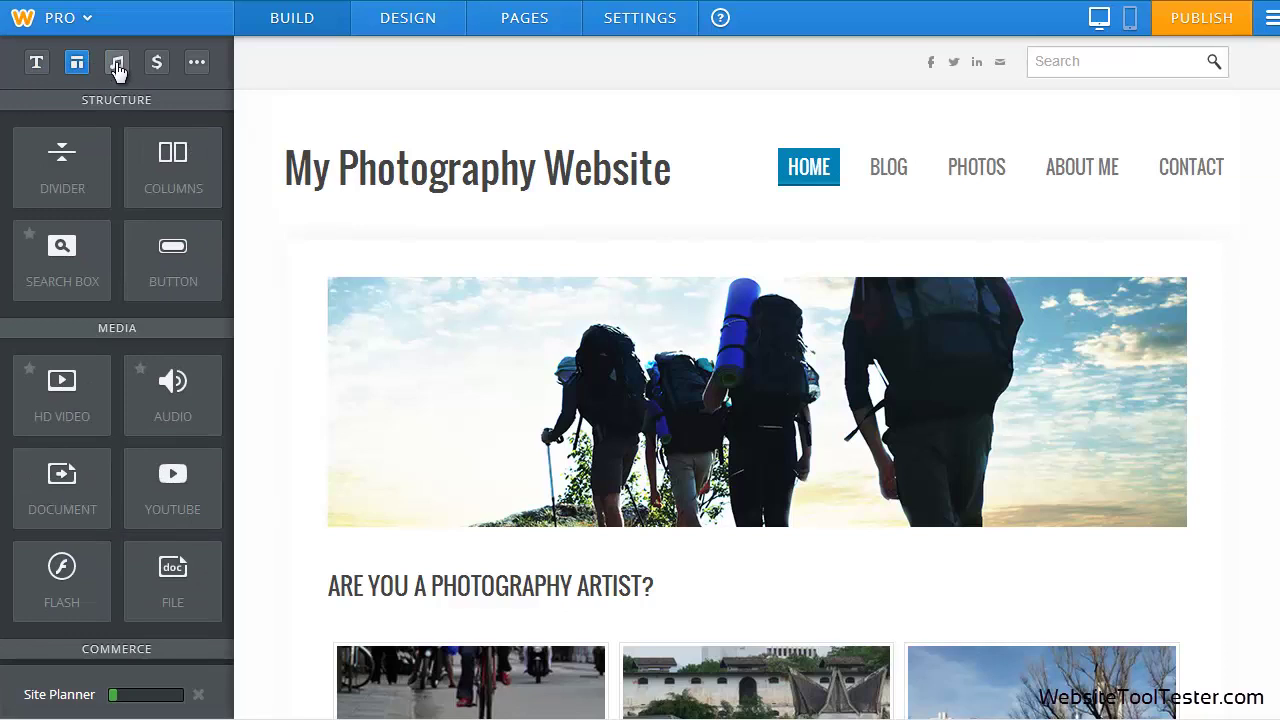
pyautogui.click(117, 64)
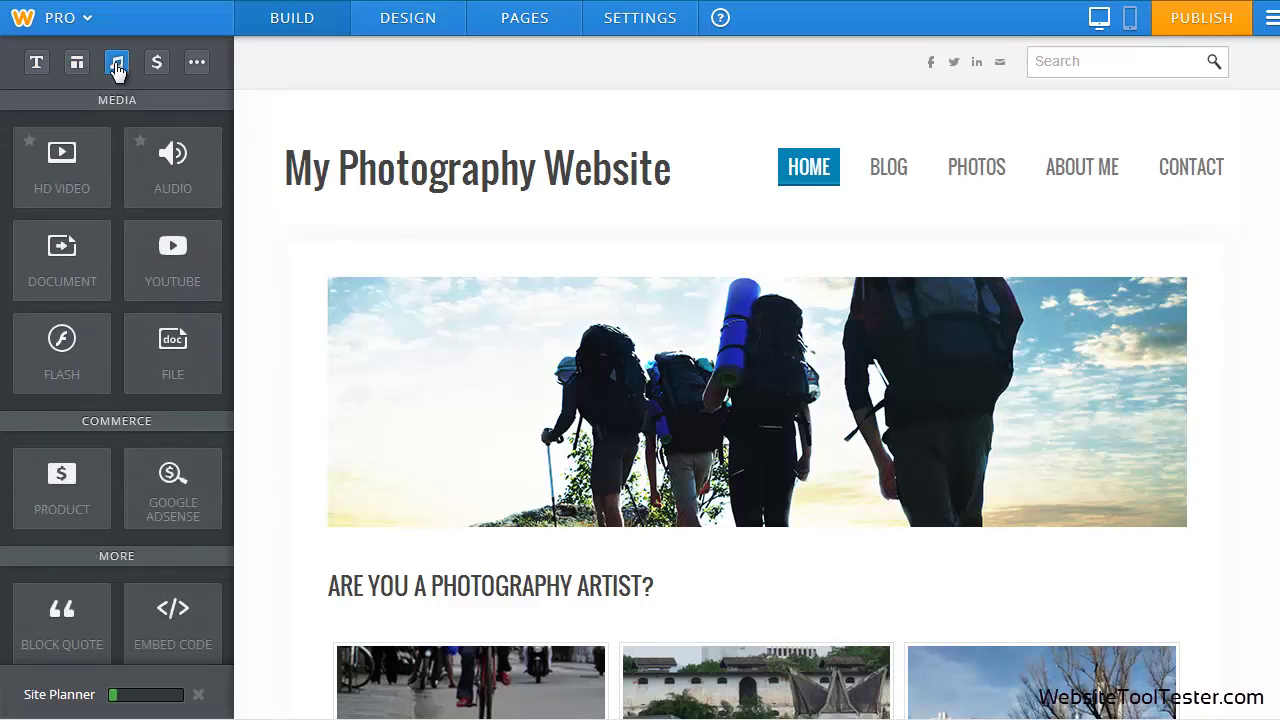
pyautogui.click(157, 64)
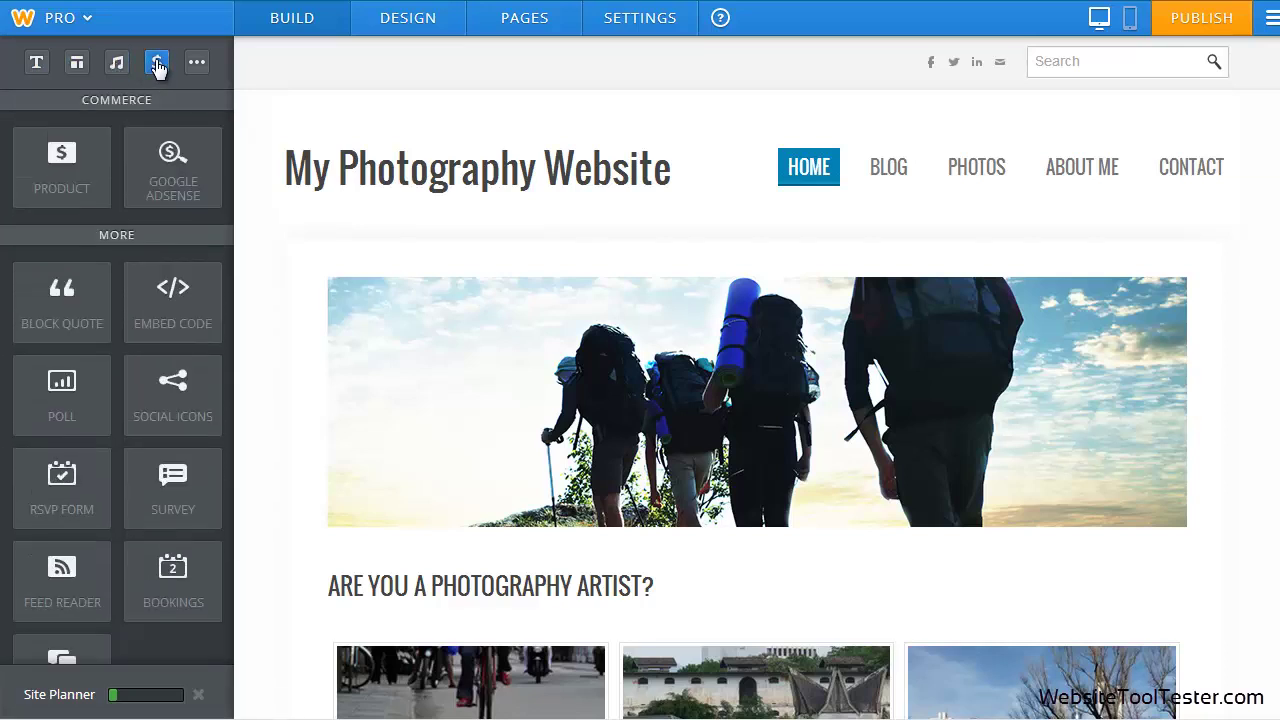
pyautogui.click(197, 64)
pyautogui.click(77, 64)
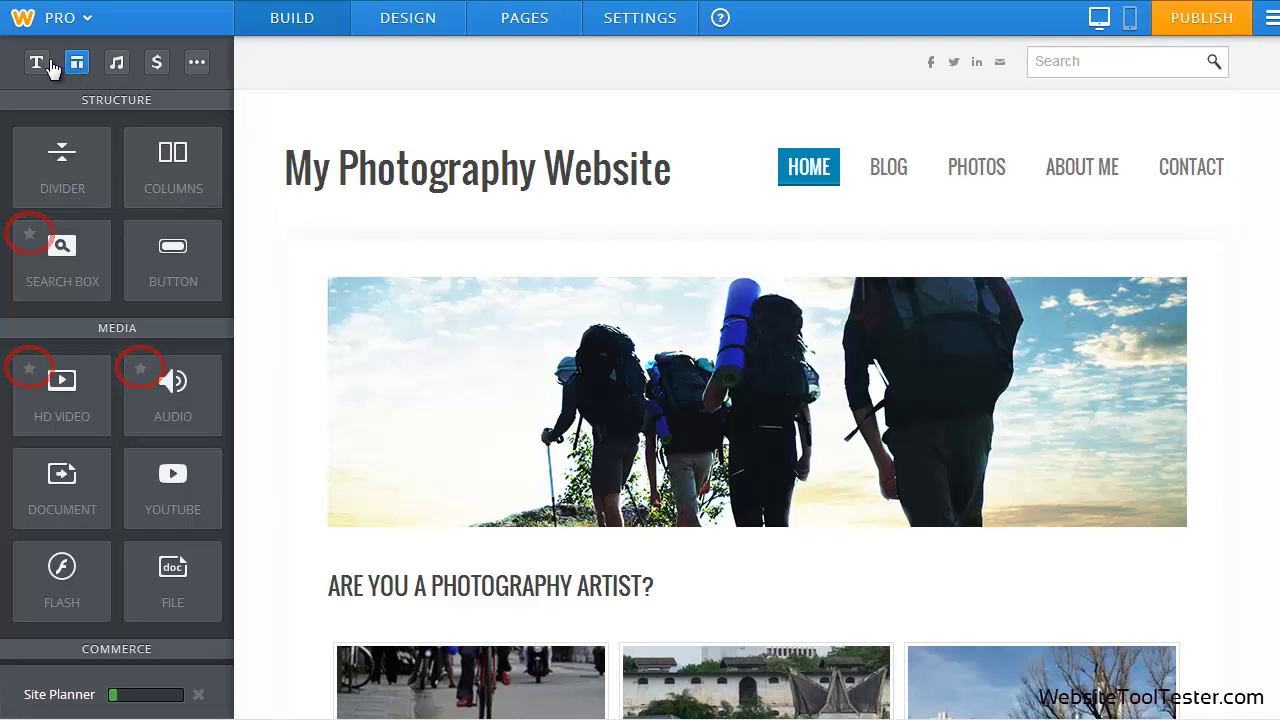
pyautogui.click(36, 64)
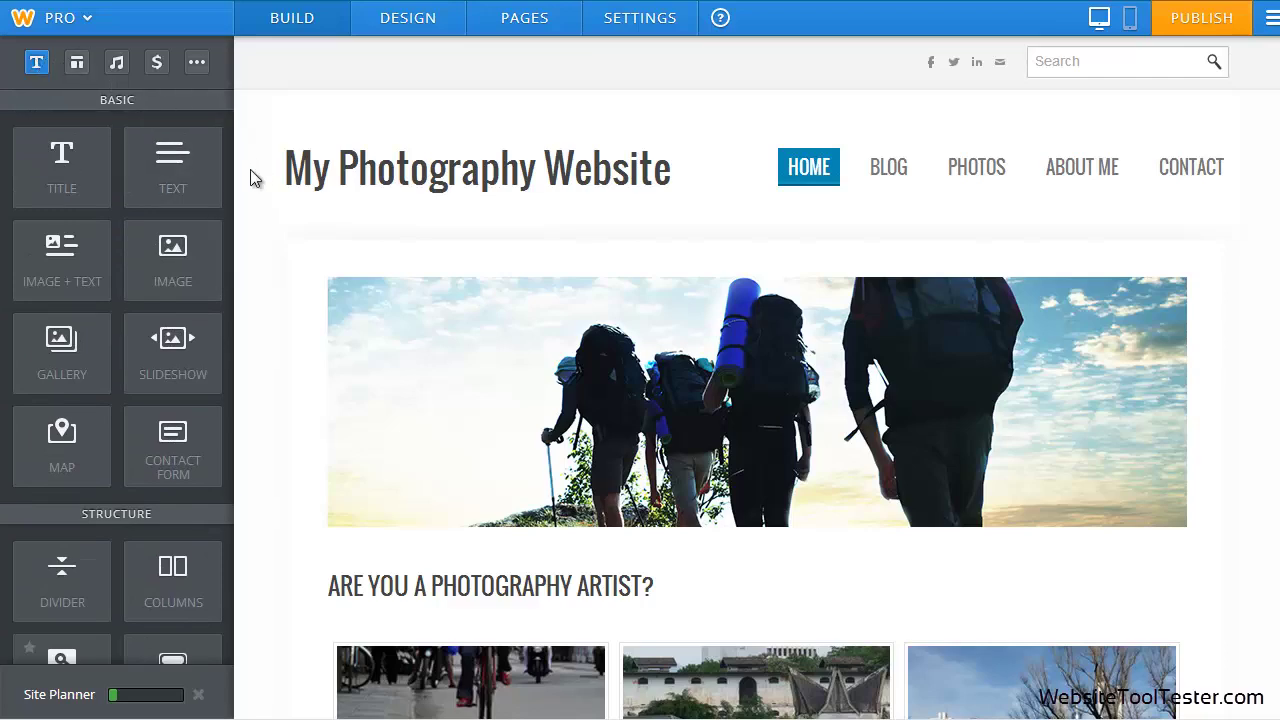
pyautogui.scroll(-1, 250, 175)
pyautogui.scroll(-5, 248, 173)
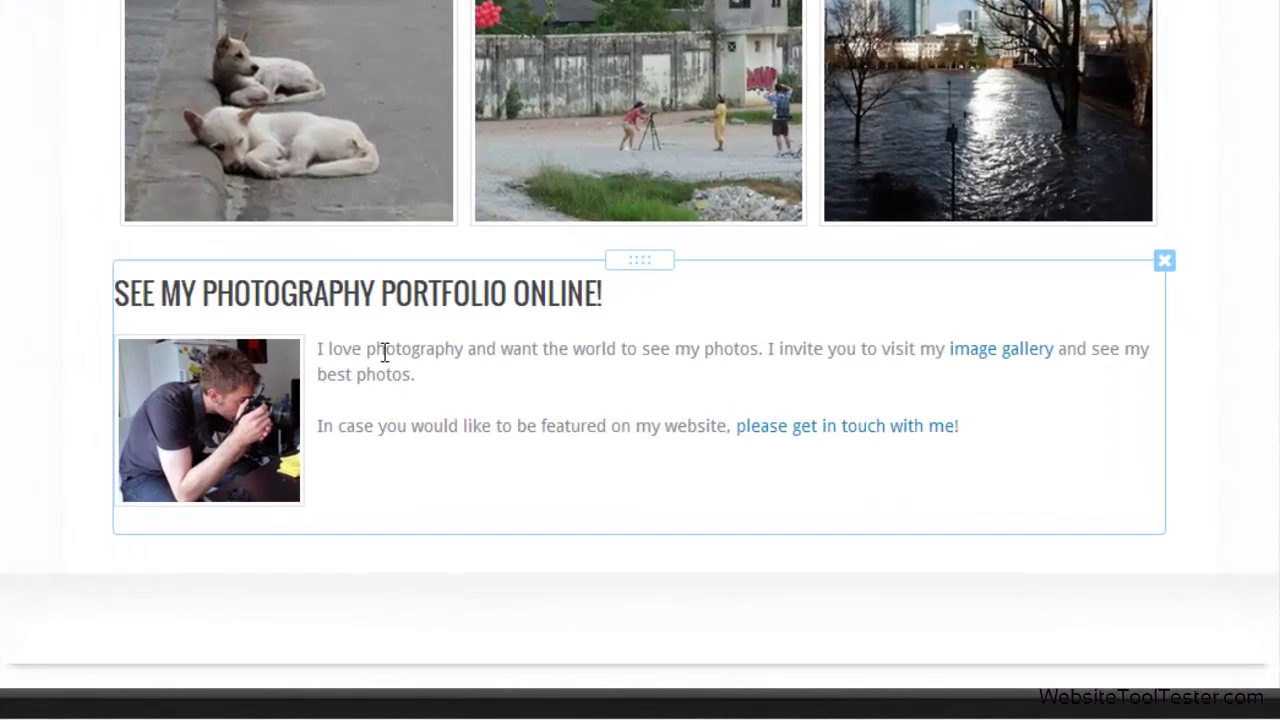
pyautogui.click(384, 352)
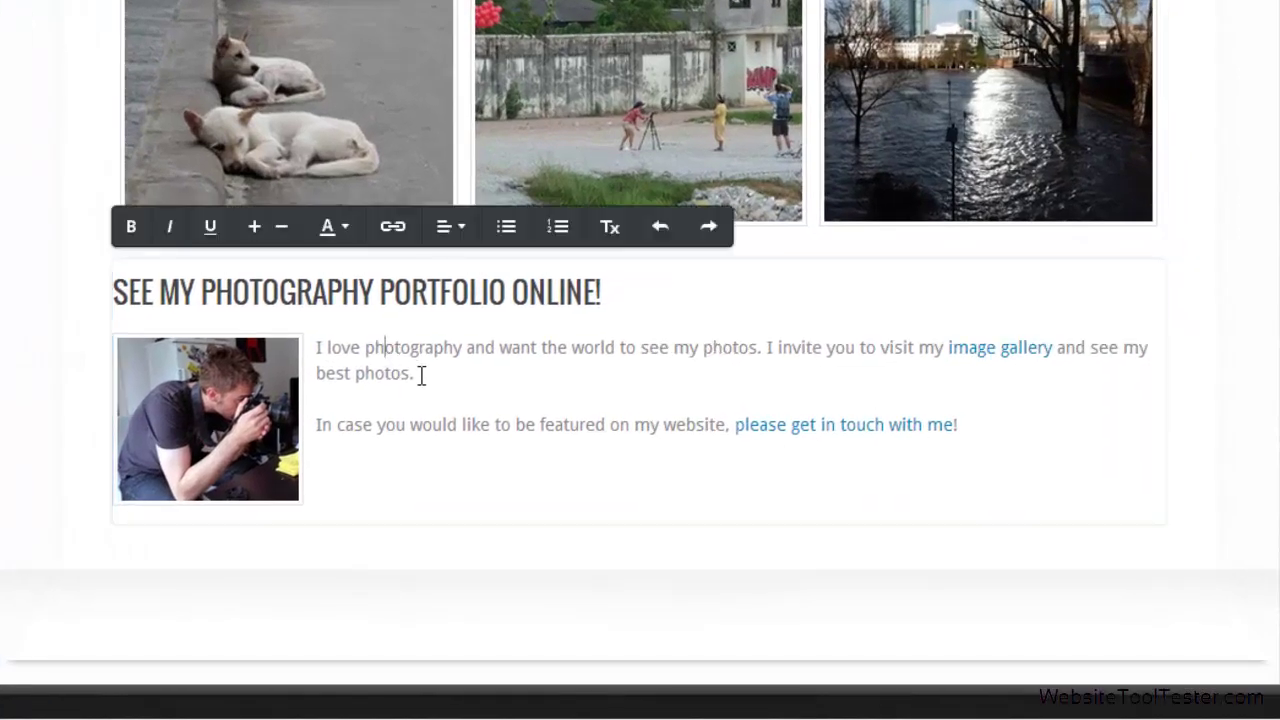
pyautogui.moveTo(419, 373); pyautogui.dragTo(367, 375)
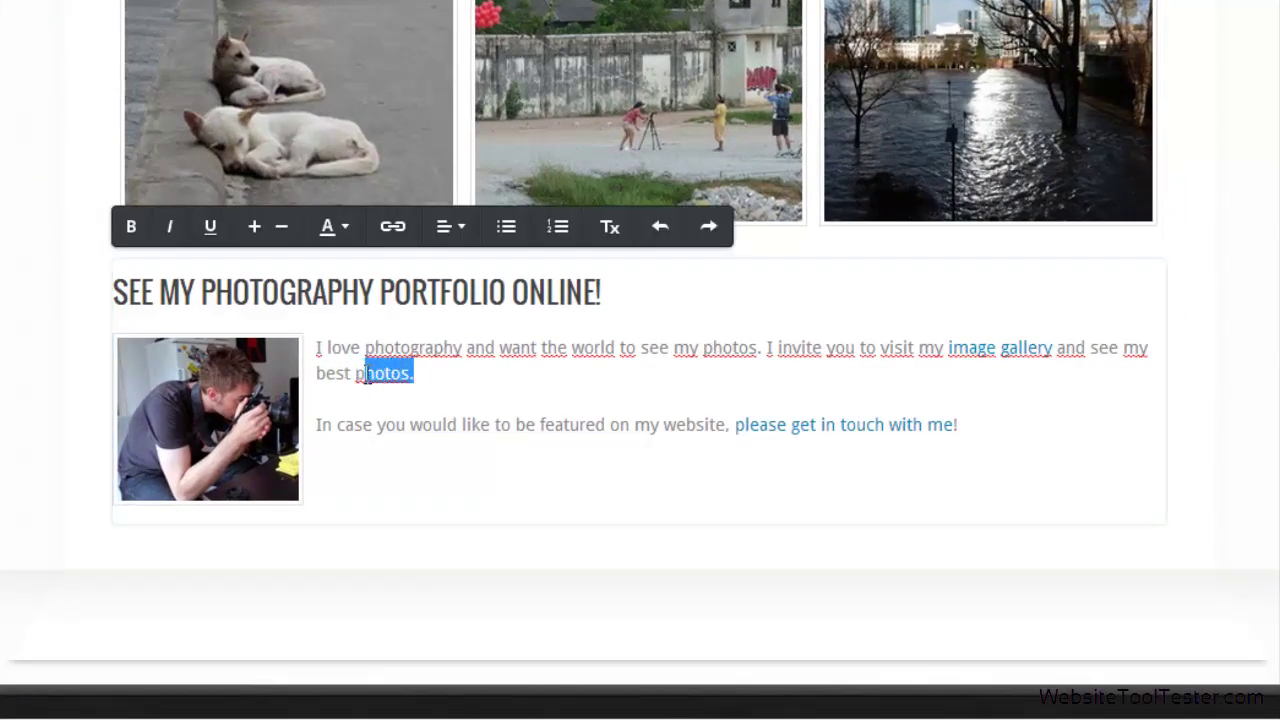
pyautogui.click(130, 230)
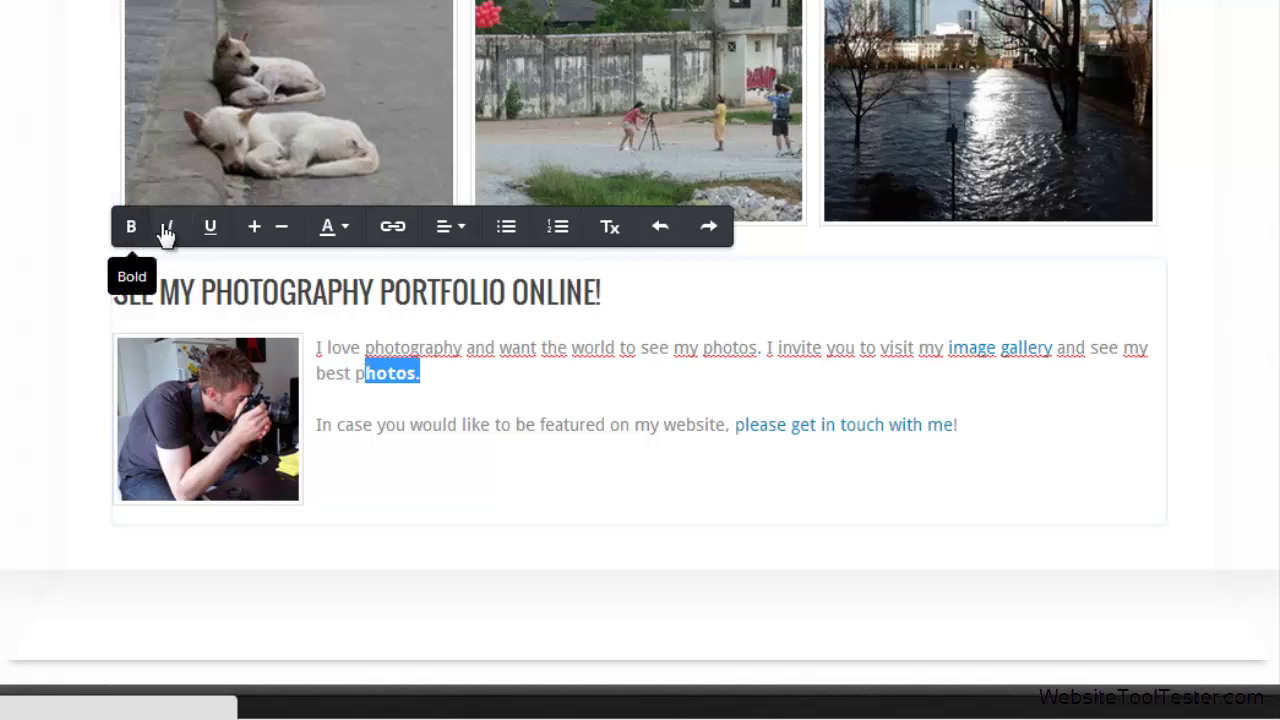
pyautogui.click(167, 230)
pyautogui.click(168, 230)
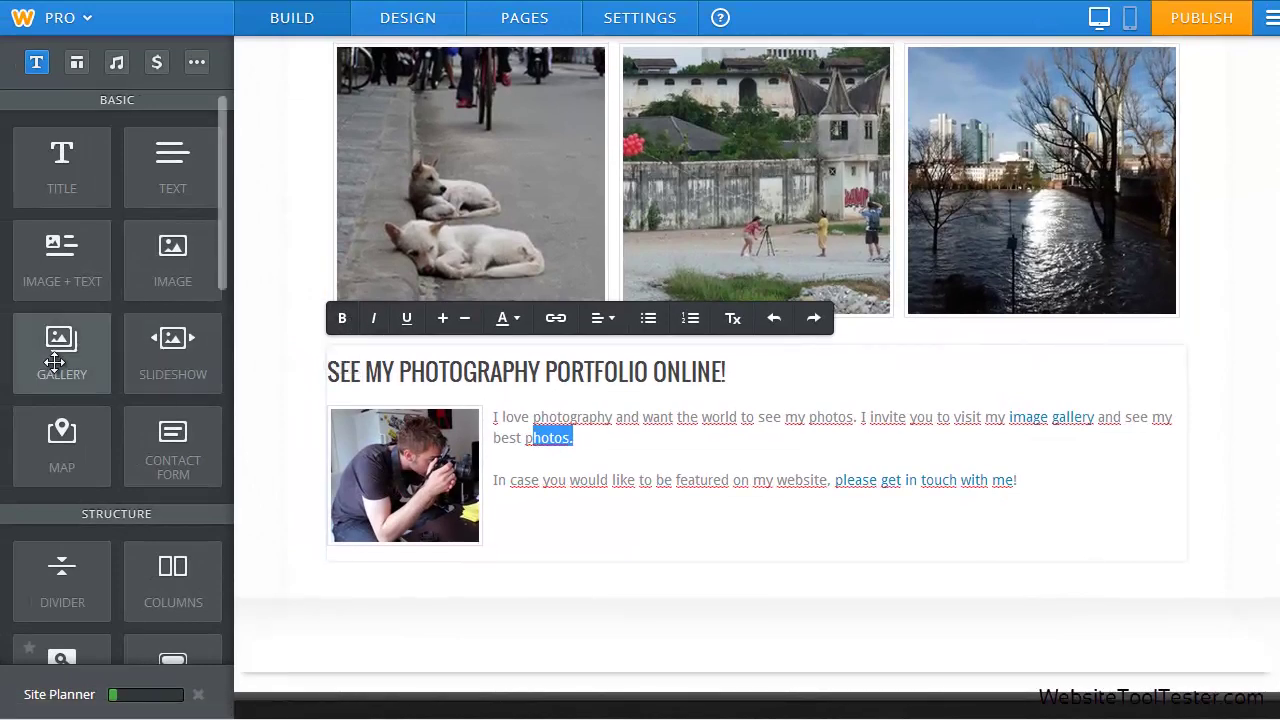
# Delete the old three-photo row under the ARE YOU A PHOTOGRAPHY ARTIST? heading
pyautogui.moveTo(50, 362); pyautogui.dragTo(543, 191)
pyautogui.scroll(1, 545, 191)
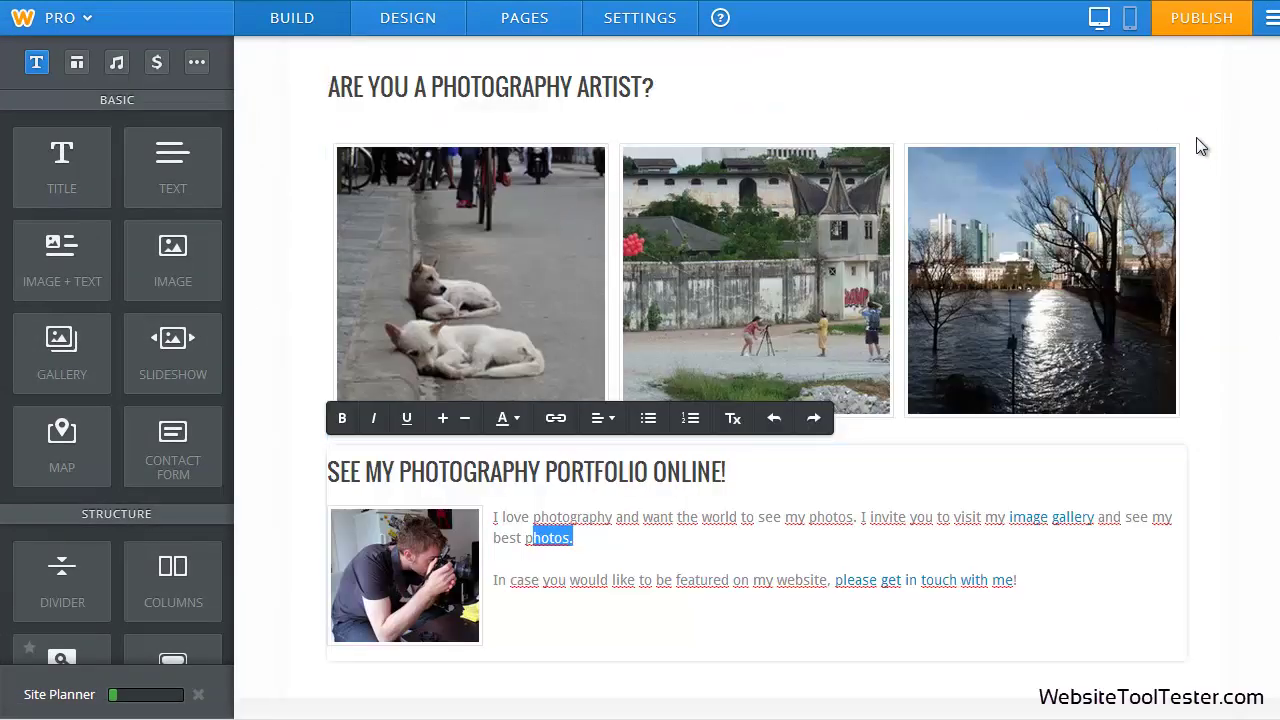
pyautogui.click(1185, 121)
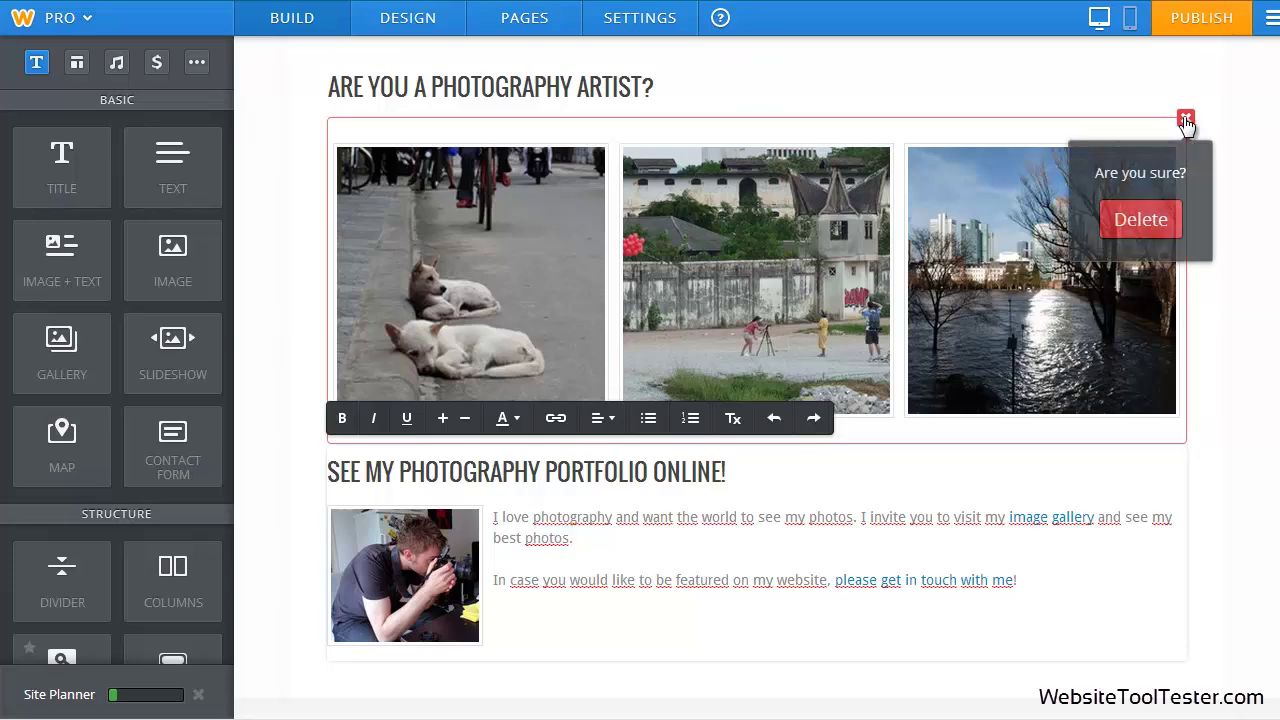
pyautogui.click(1135, 218)
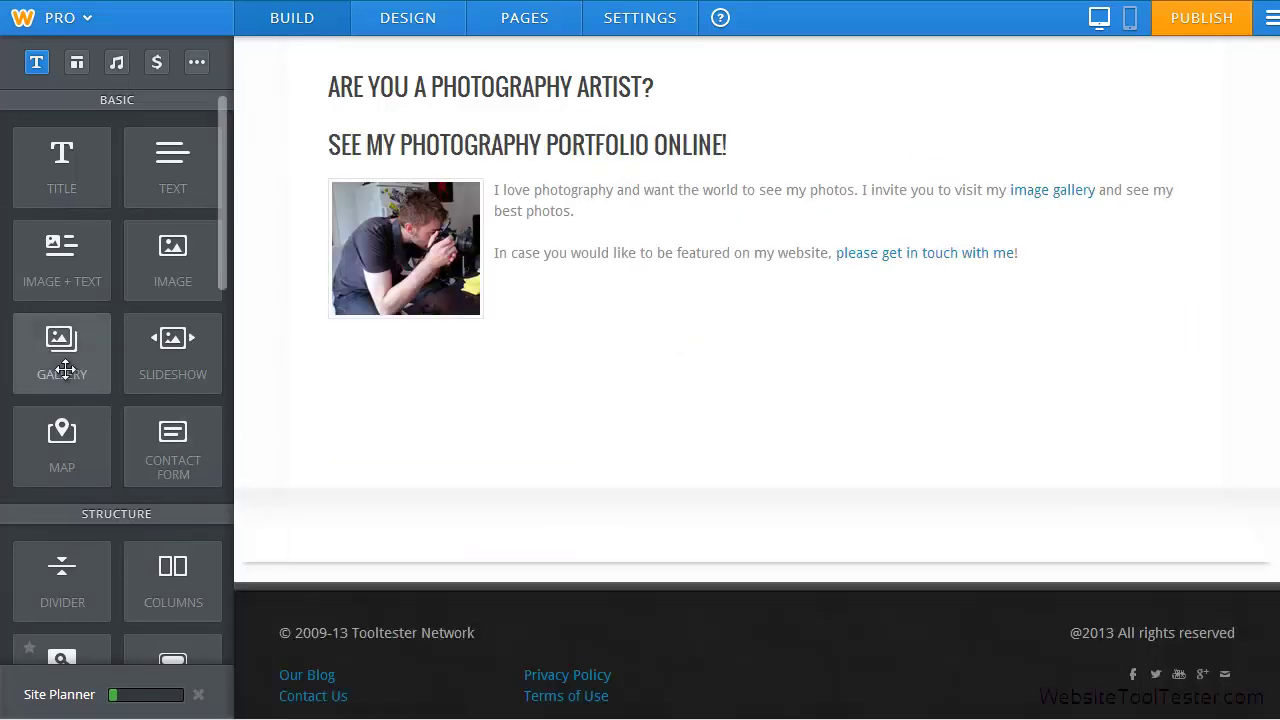
# Add a Gallery element there and upload the photos Drachen, Fluss and Hunde
pyautogui.moveTo(53, 361); pyautogui.dragTo(459, 149)
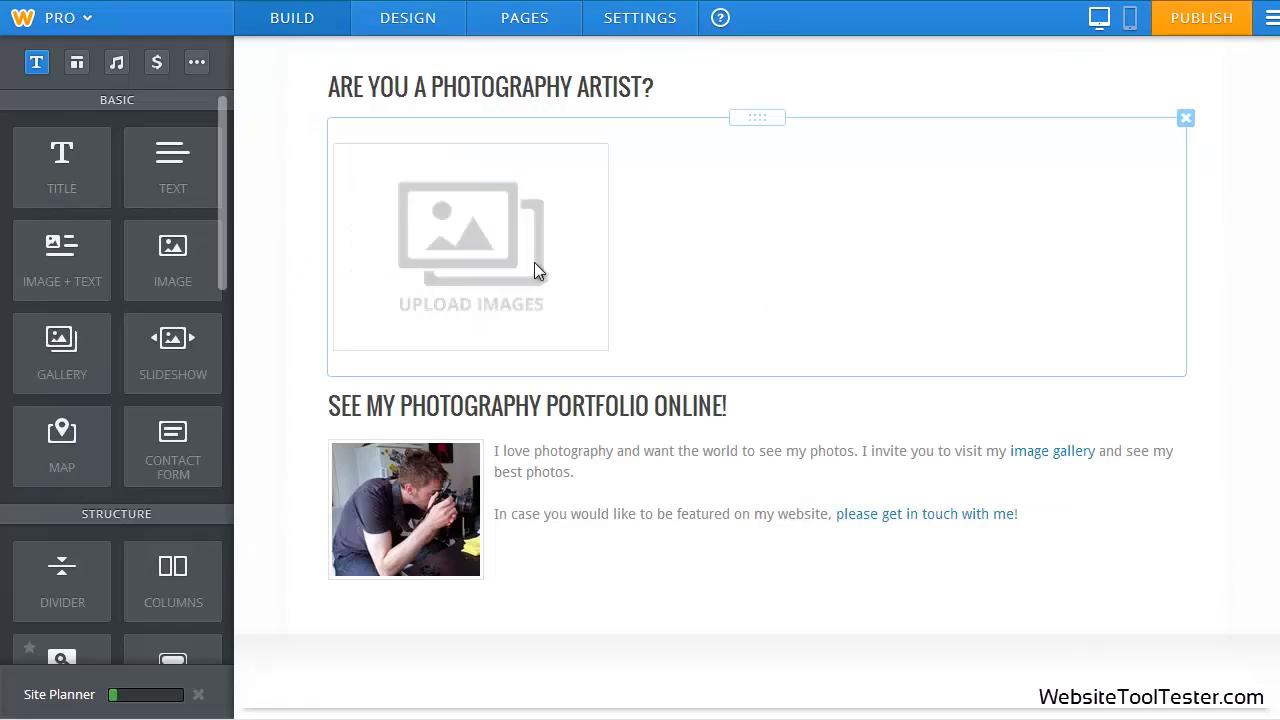
pyautogui.click(534, 265)
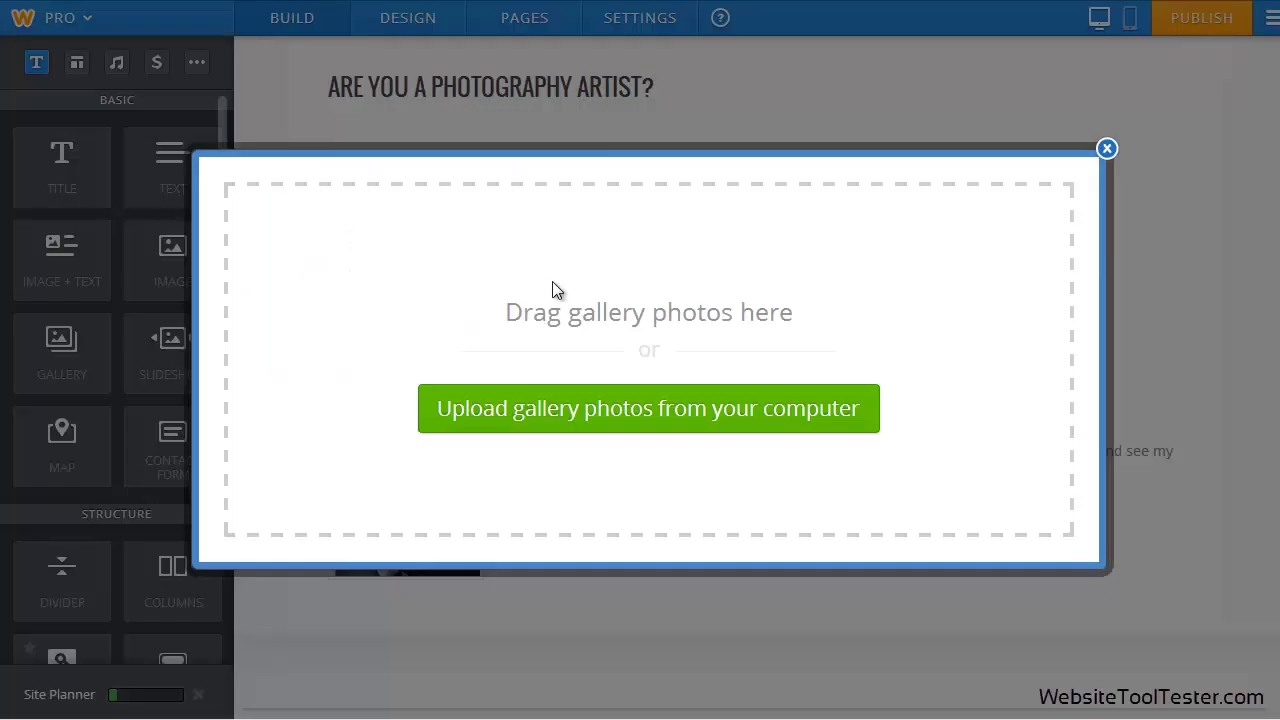
pyautogui.click(565, 418)
pyautogui.moveTo(637, 399); pyautogui.dragTo(273, 287)
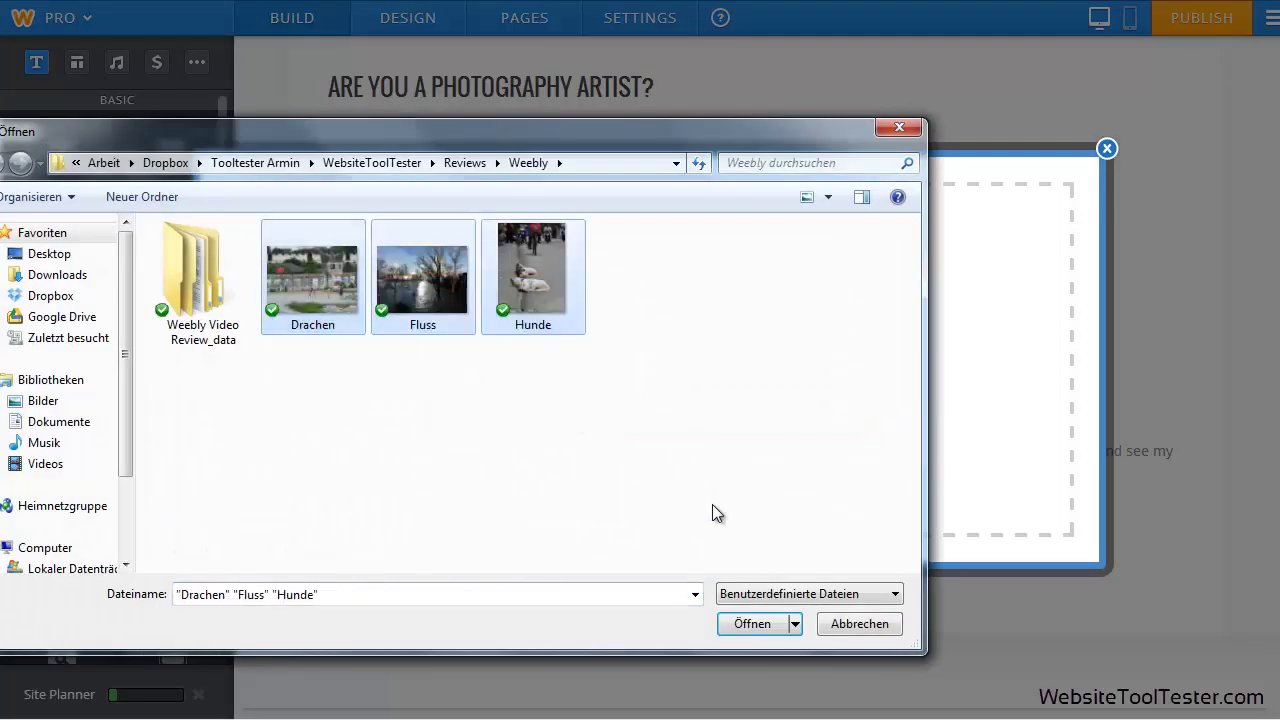
pyautogui.click(755, 623)
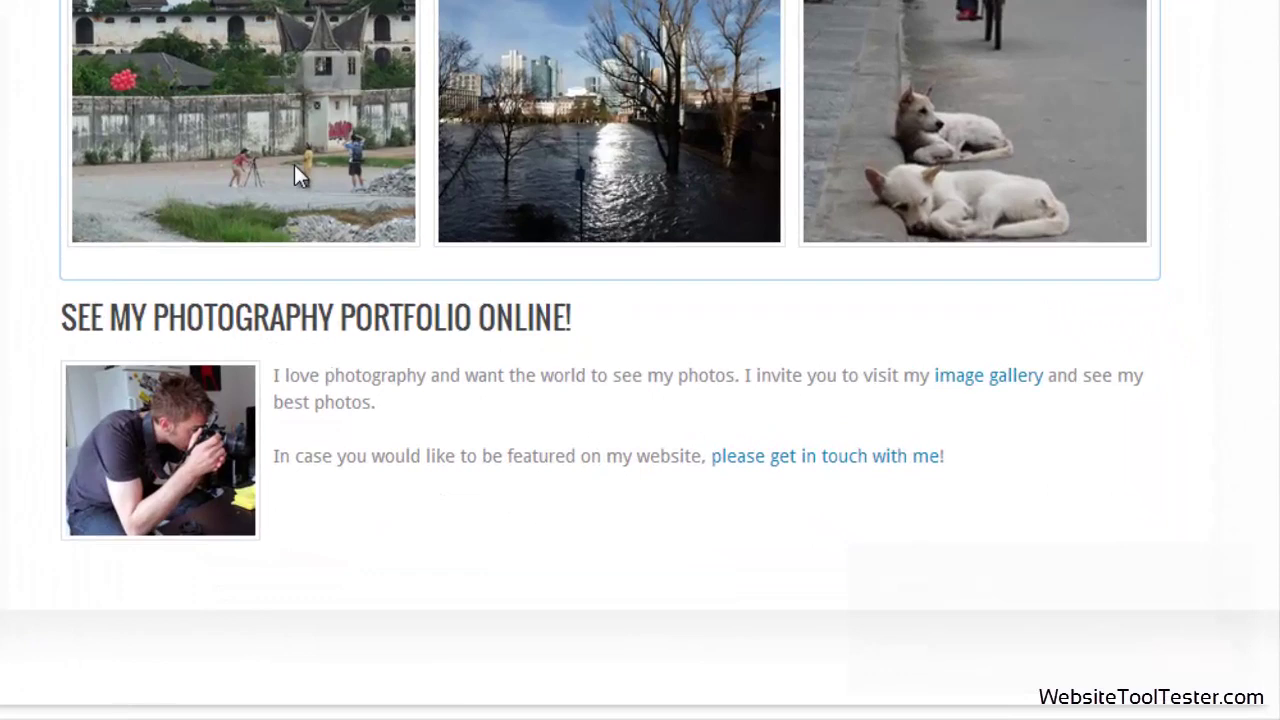
# Review the gallery's Spacing and Advanced options, then close the settings unchanged at three columns
pyautogui.click(297, 165)
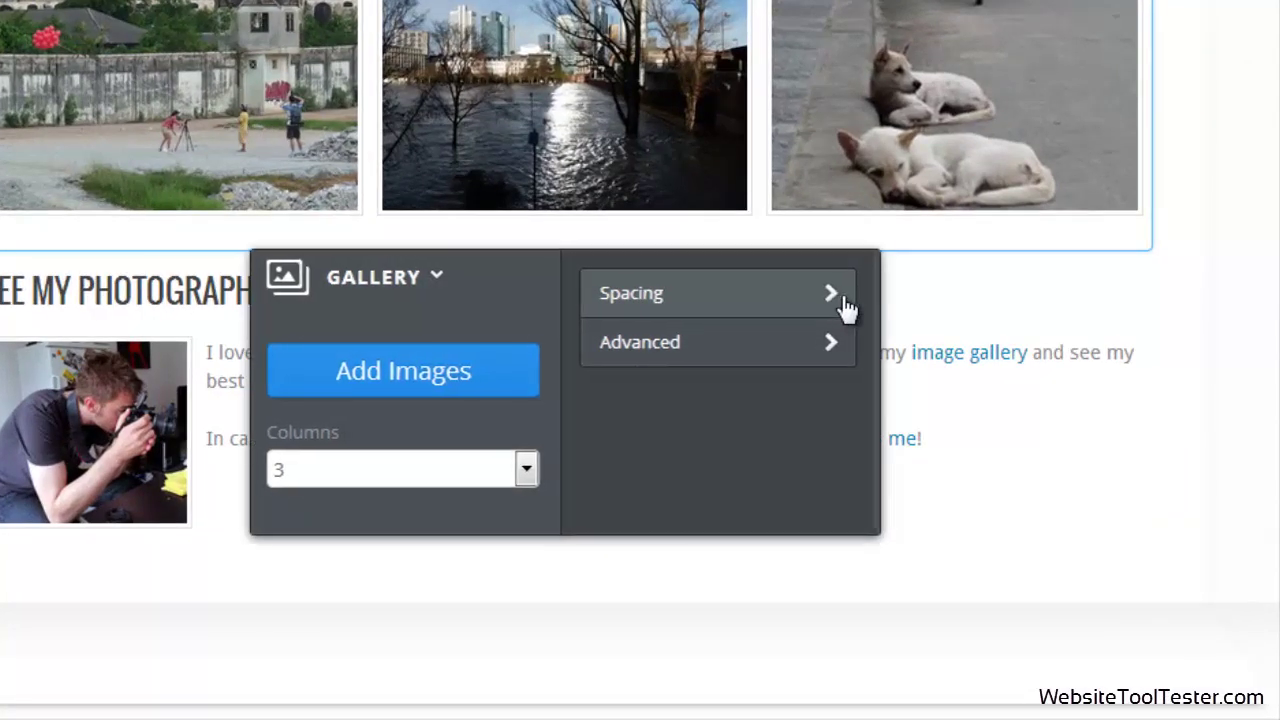
pyautogui.click(840, 300)
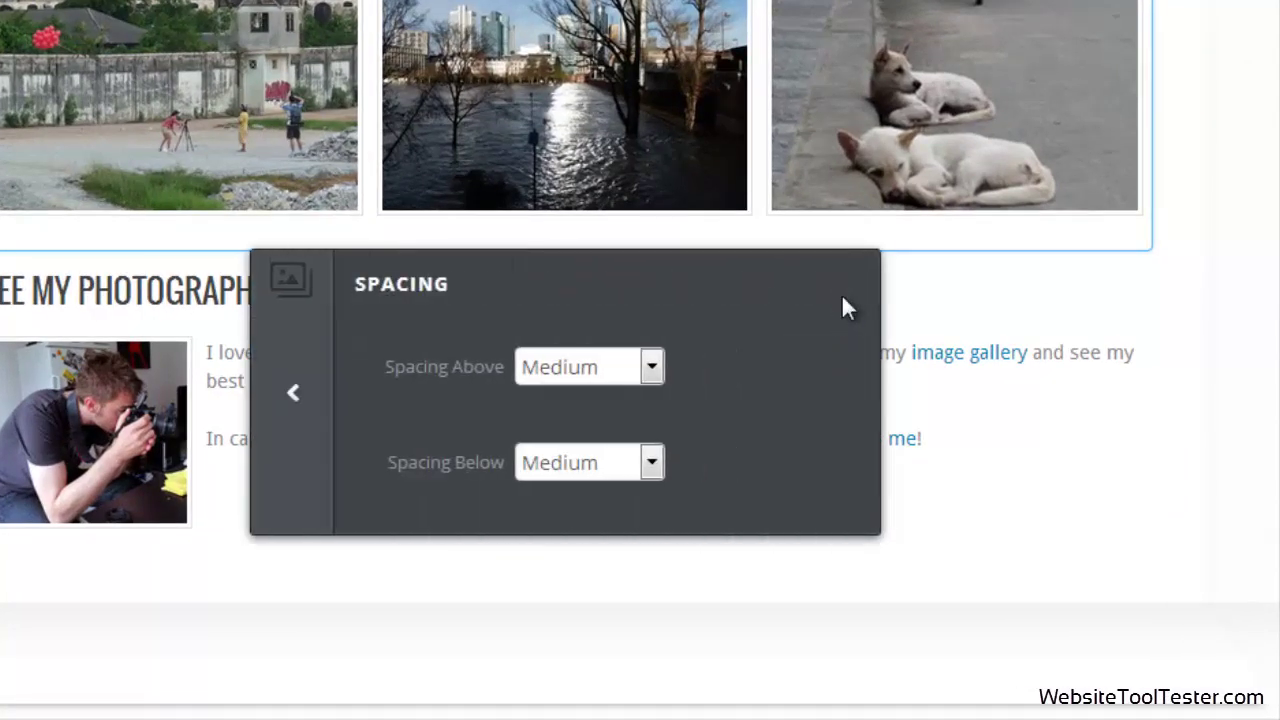
pyautogui.click(296, 396)
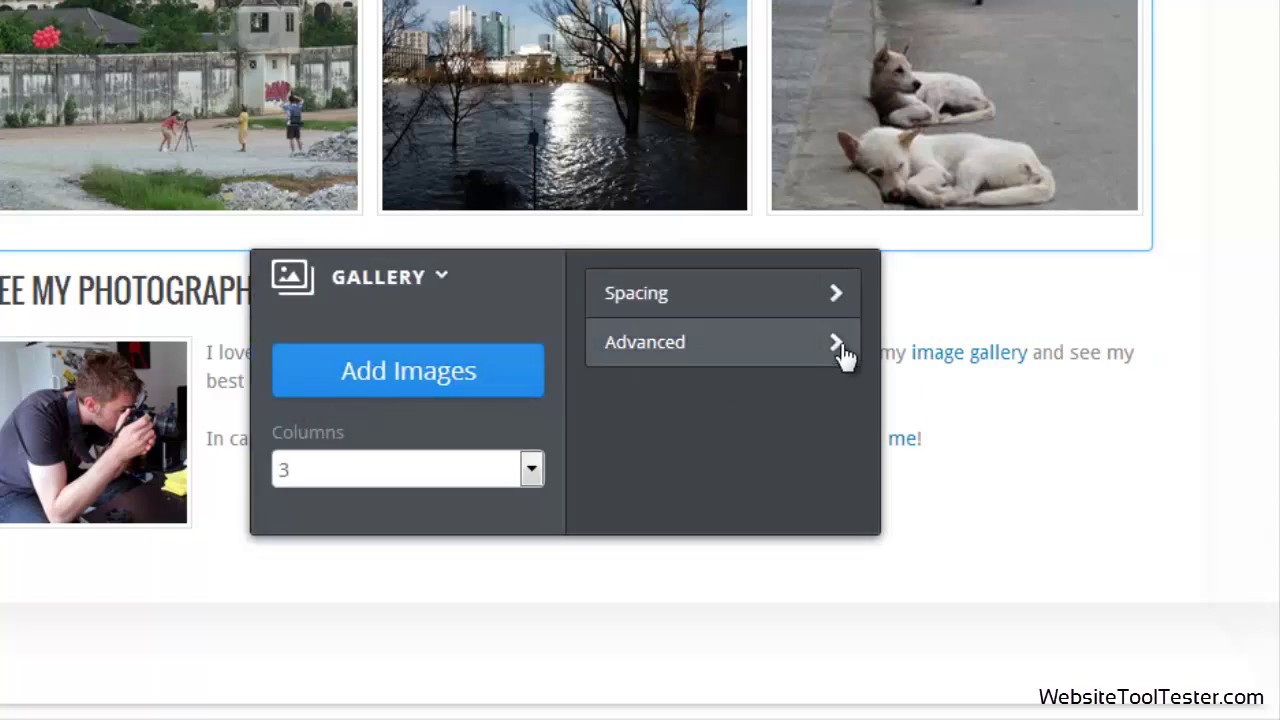
pyautogui.click(843, 352)
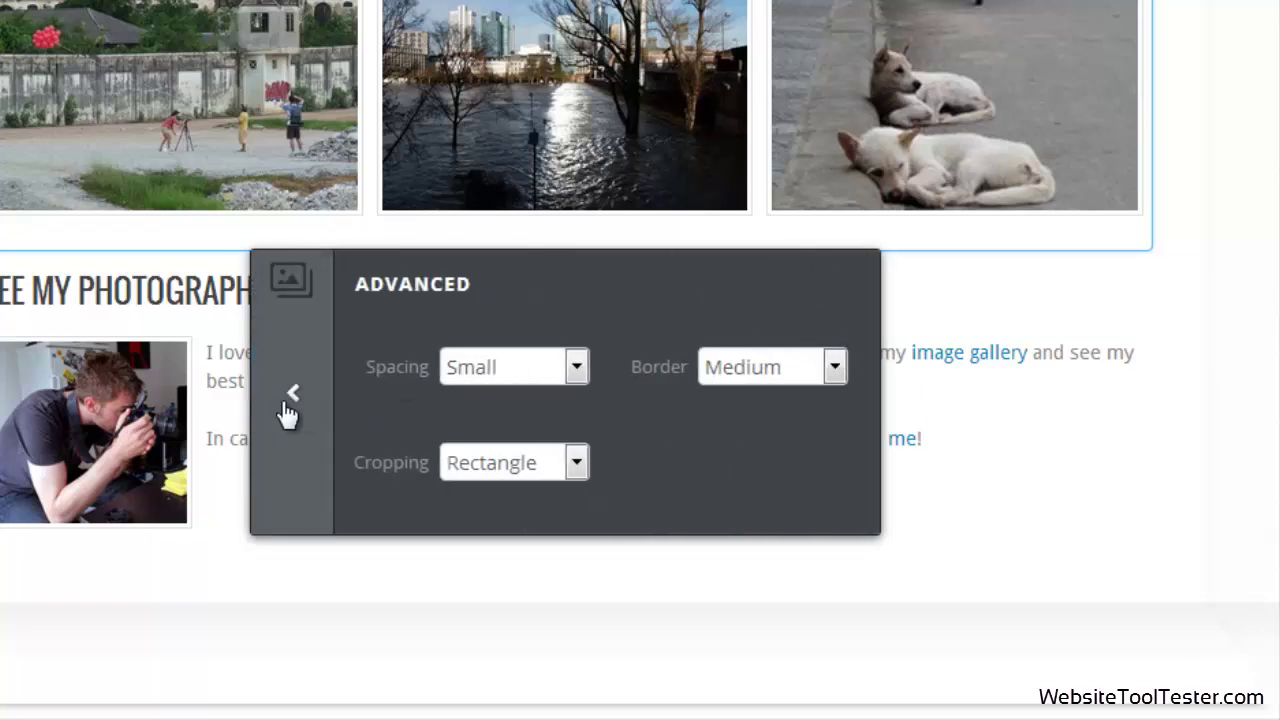
pyautogui.click(279, 414)
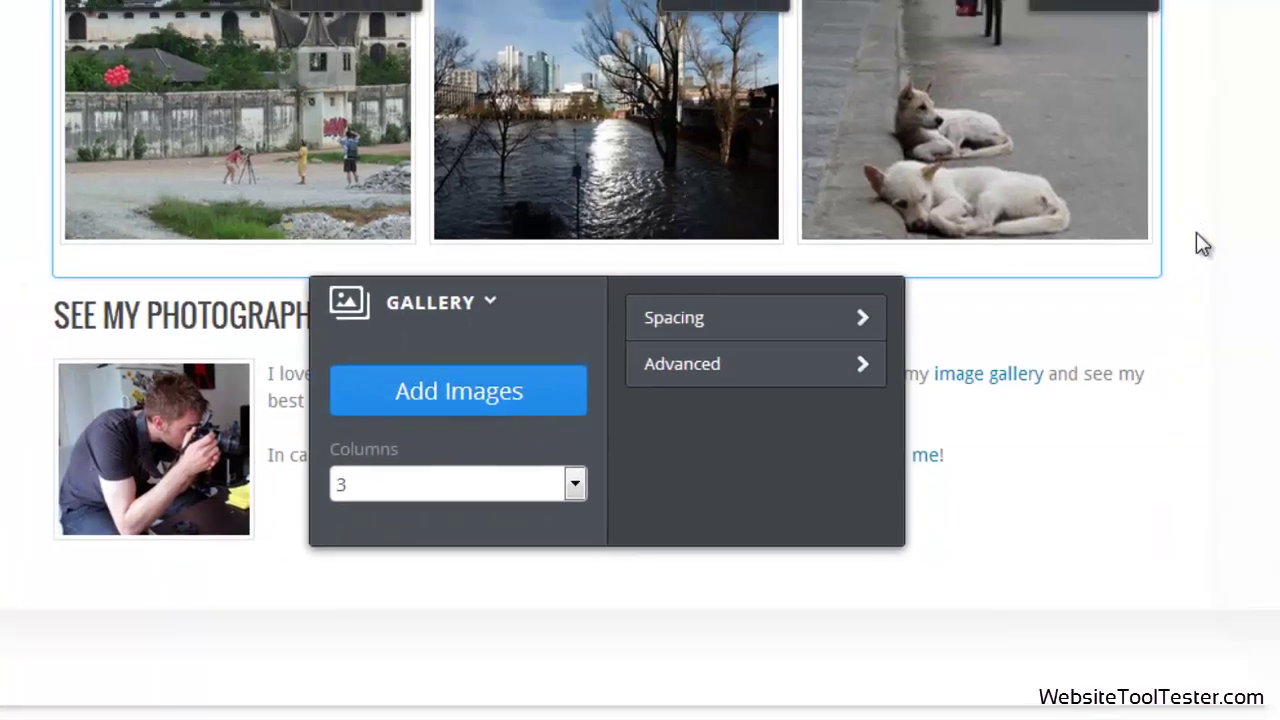
pyautogui.click(1213, 317)
pyautogui.scroll(1, 1219, 344)
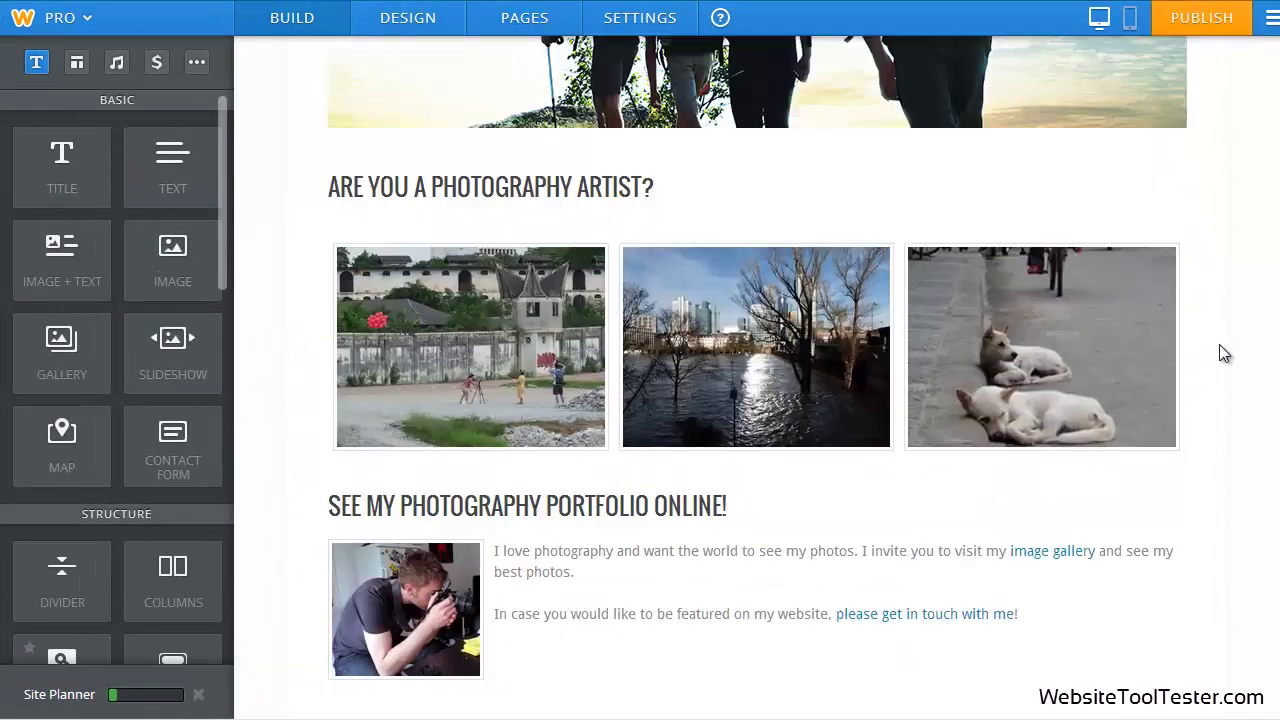
# Publish the site, then view all three live gallery photos full-size in the lightbox
pyautogui.click(1198, 27)
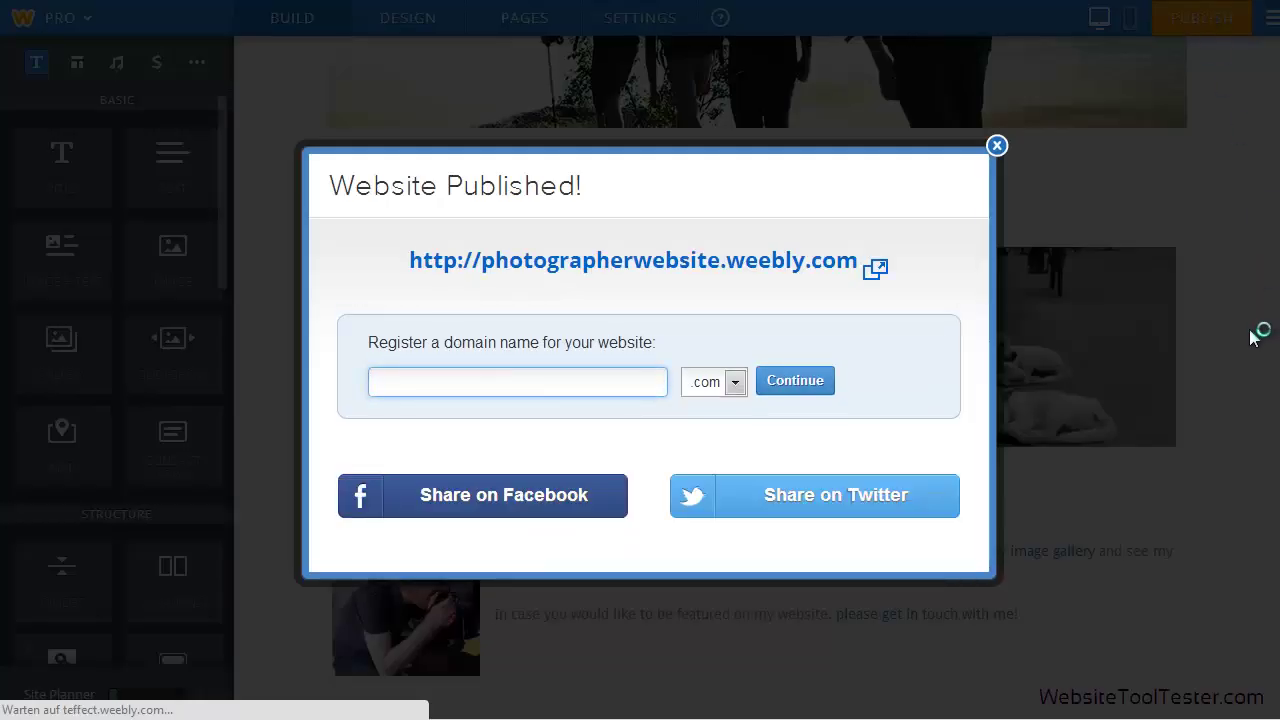
pyautogui.click(803, 263)
pyautogui.scroll(-2, 1159, 359)
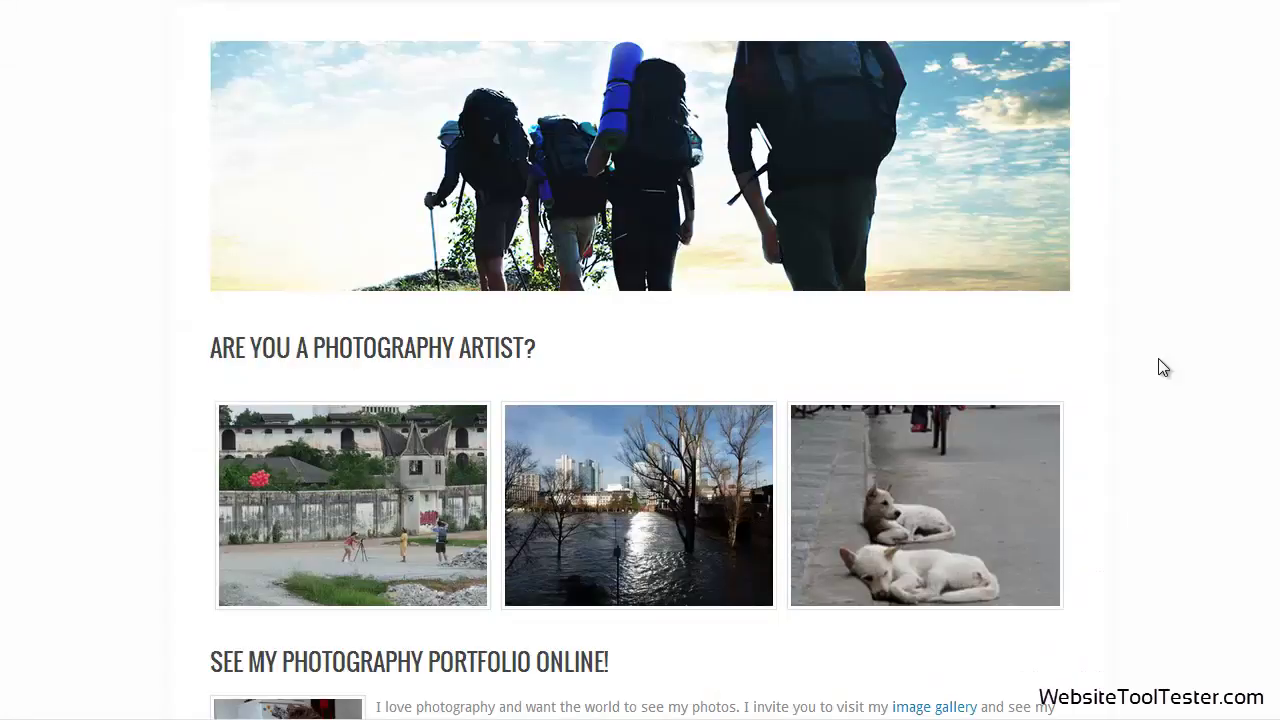
pyautogui.click(390, 514)
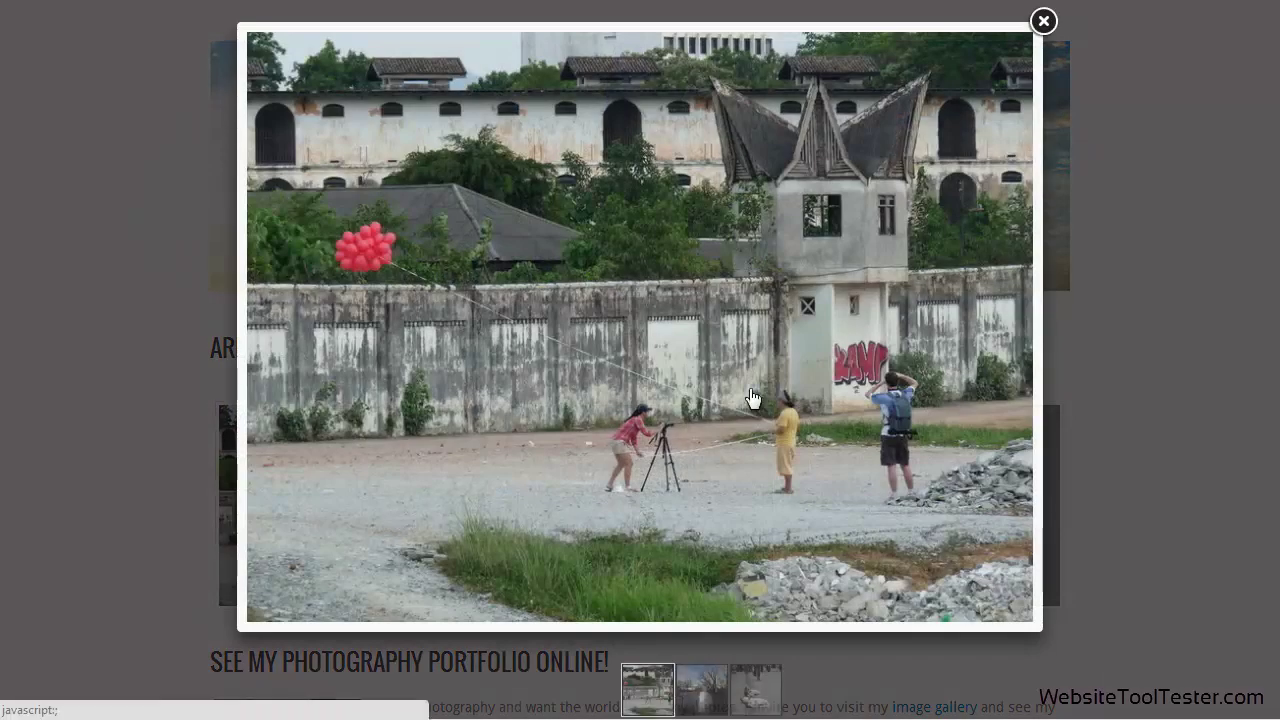
pyautogui.click(1005, 327)
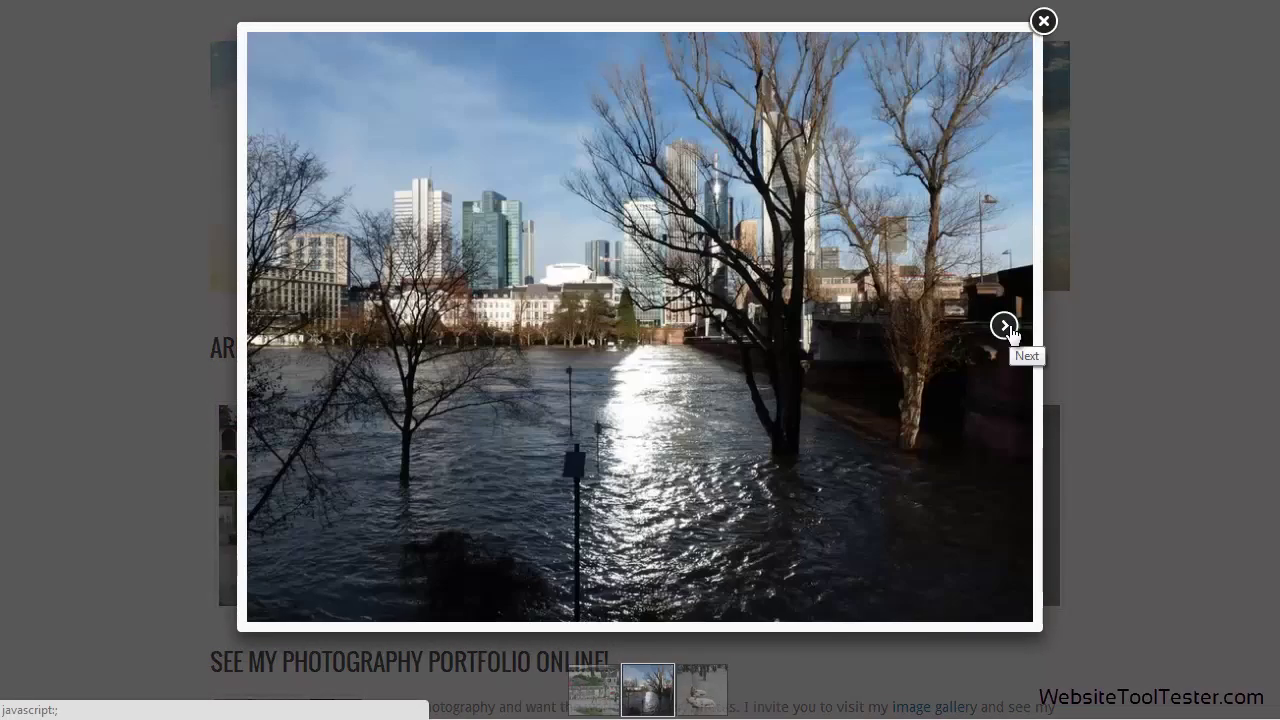
pyautogui.click(1006, 326)
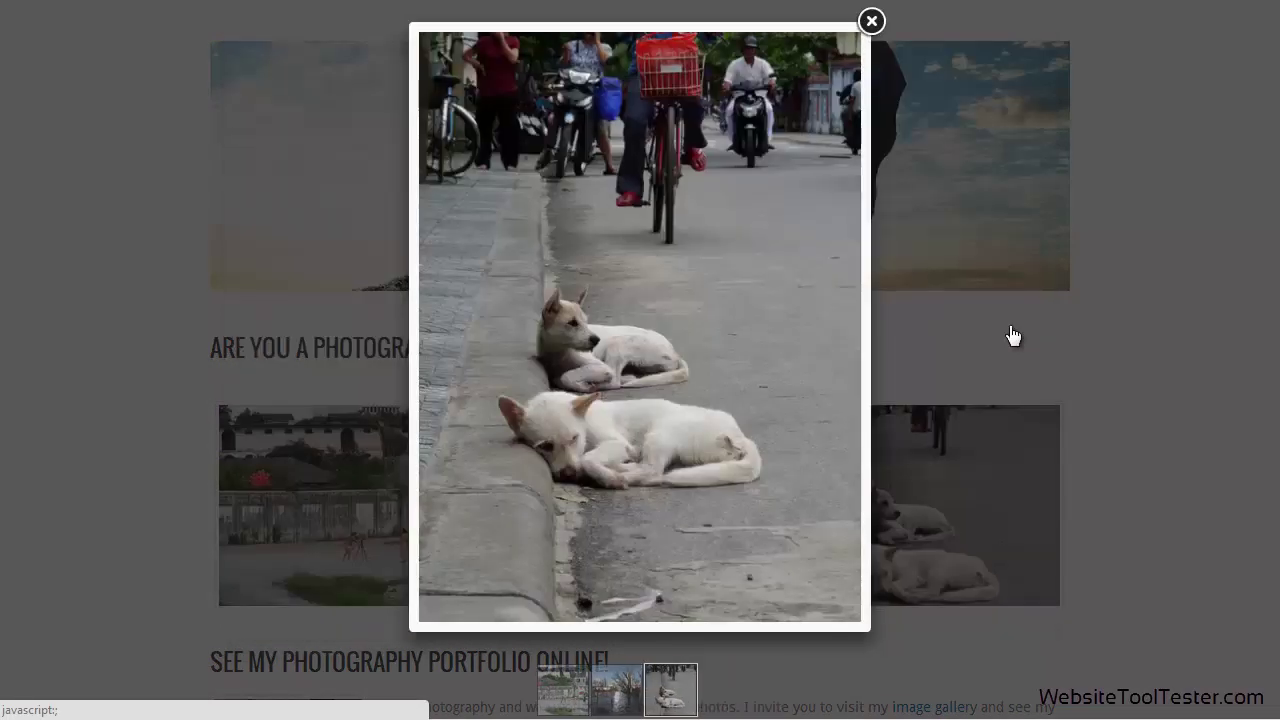
pyautogui.click(876, 23)
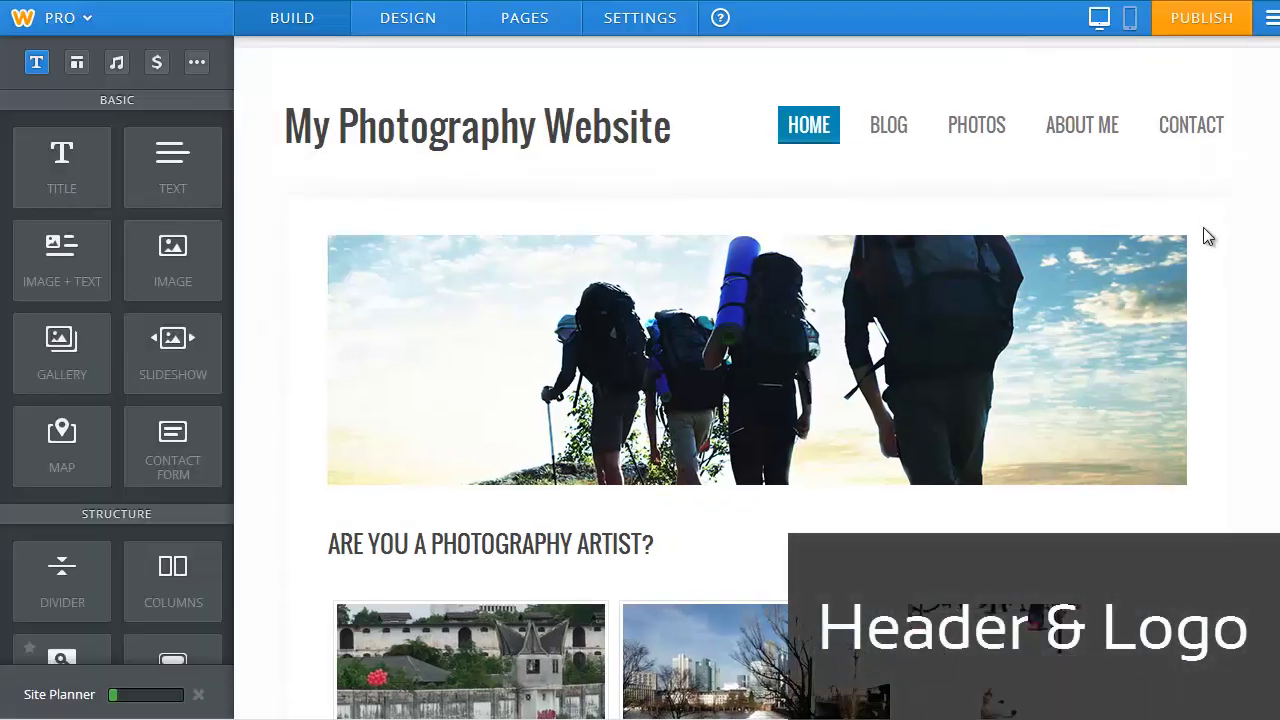
# Upload the Papagei parrot photo as the header image and position its crop
pyautogui.click(1094, 261)
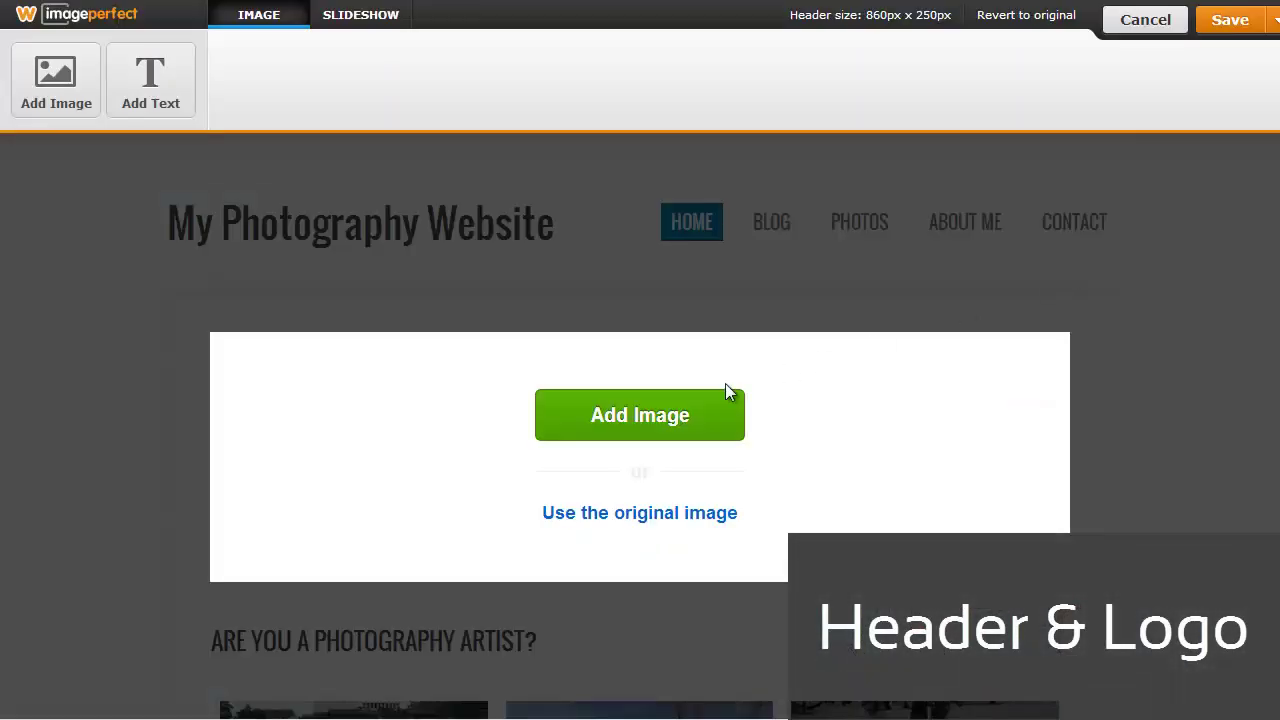
pyautogui.click(659, 419)
pyautogui.click(667, 395)
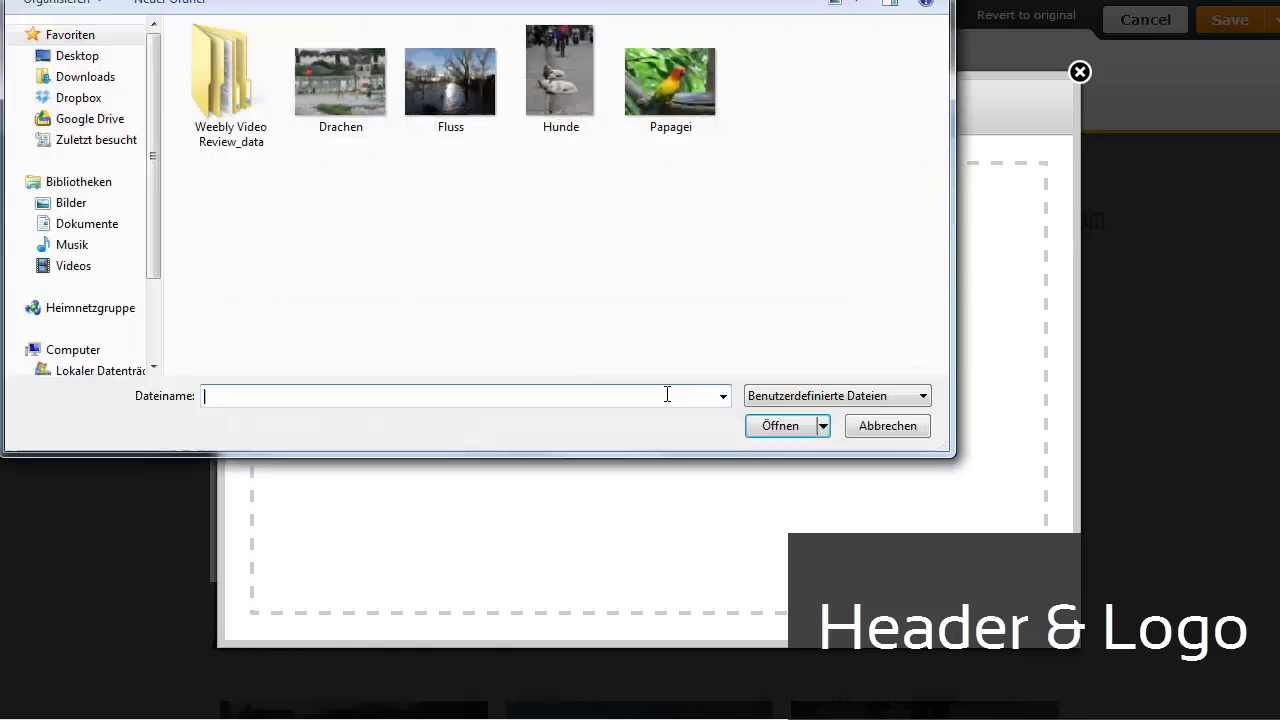
pyautogui.click(667, 130)
pyautogui.click(769, 427)
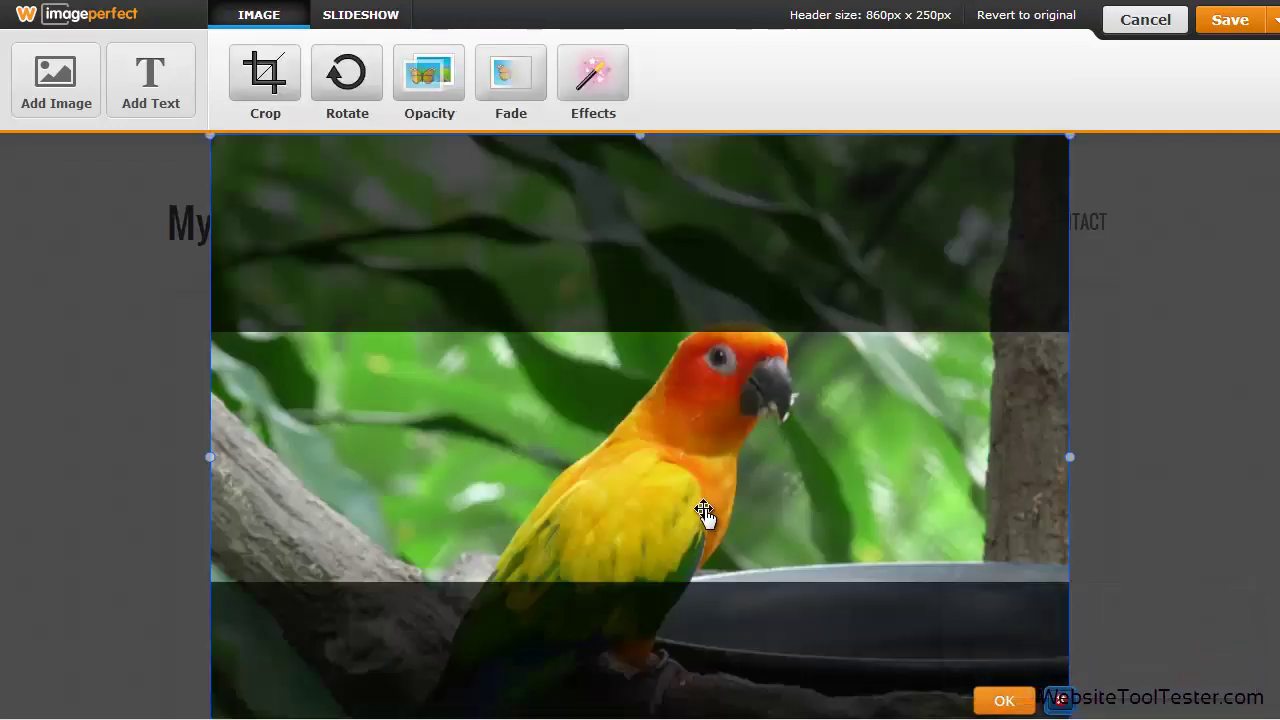
pyautogui.moveTo(705, 512); pyautogui.dragTo(707, 557)
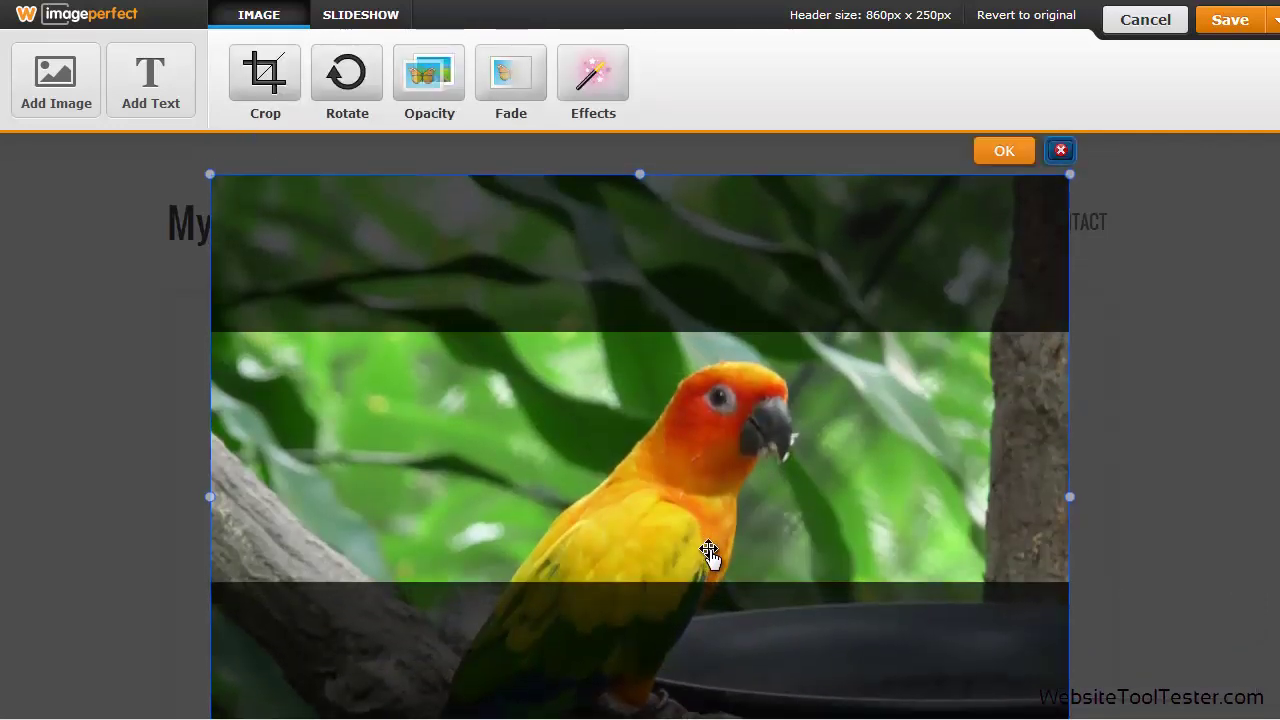
pyautogui.click(1014, 151)
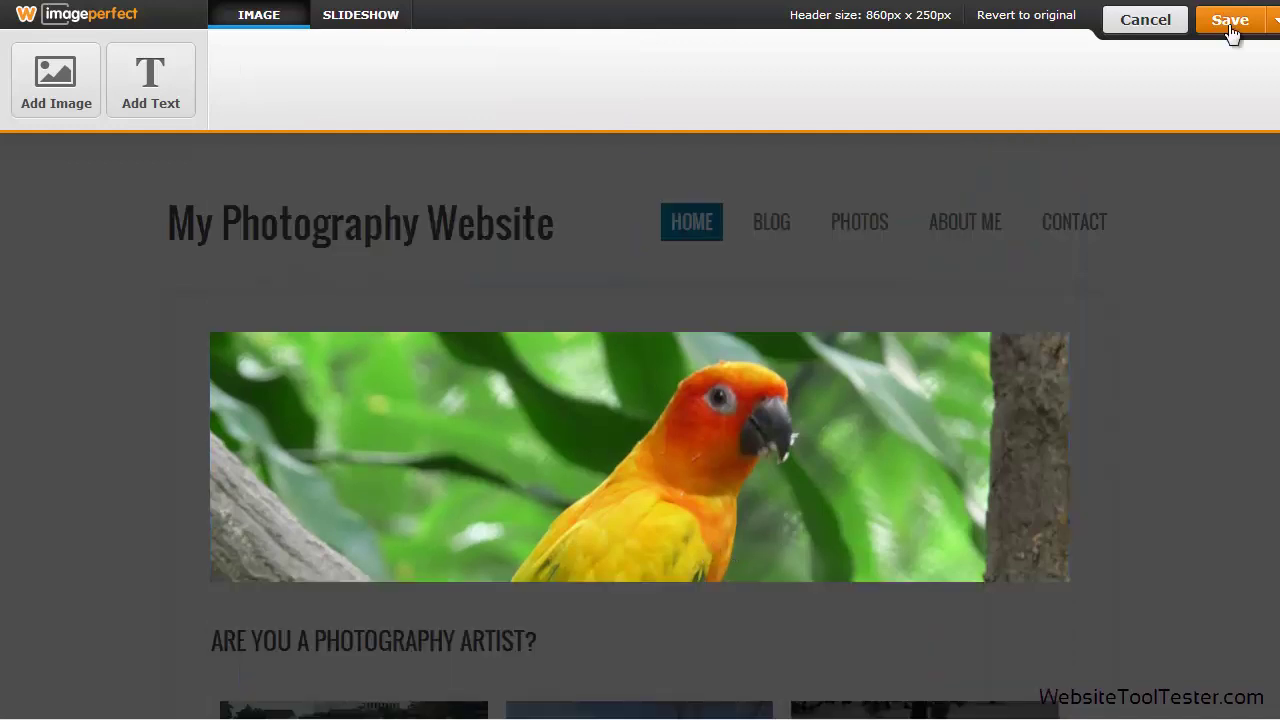
# Save the header to this page only and keep the site title as text rather than a logo
pyautogui.click(1231, 31)
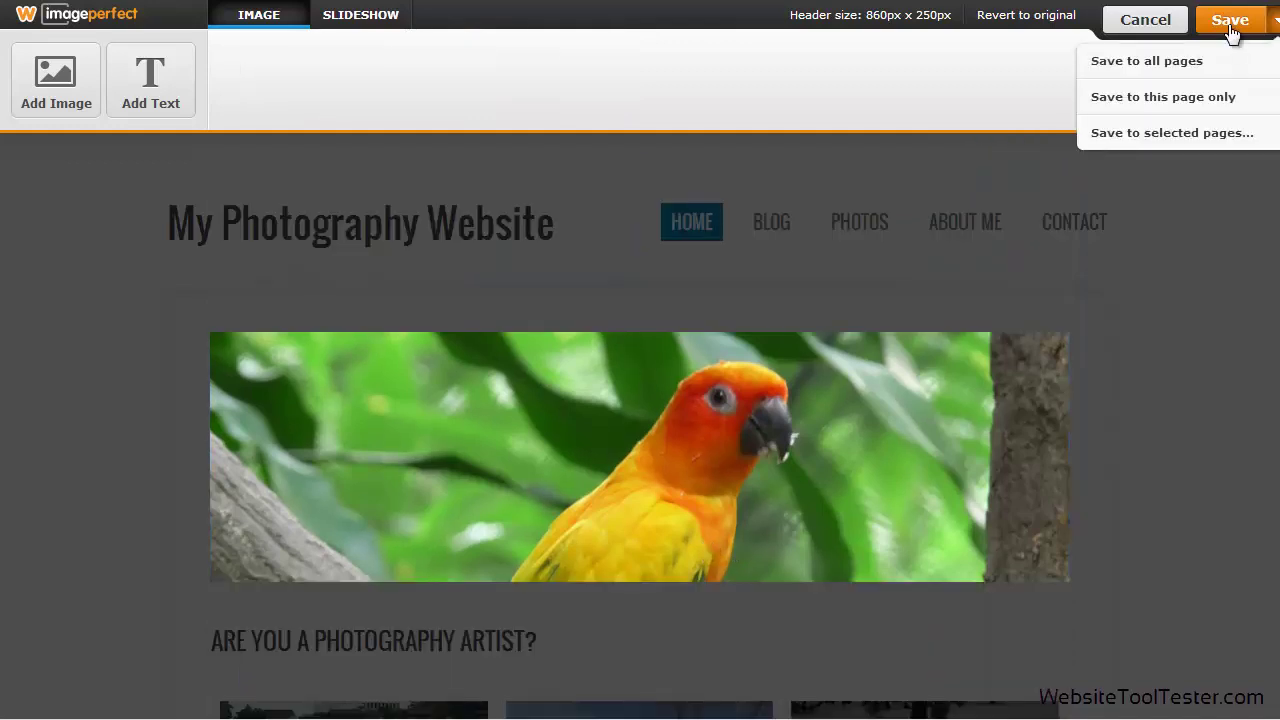
pyautogui.click(1204, 100)
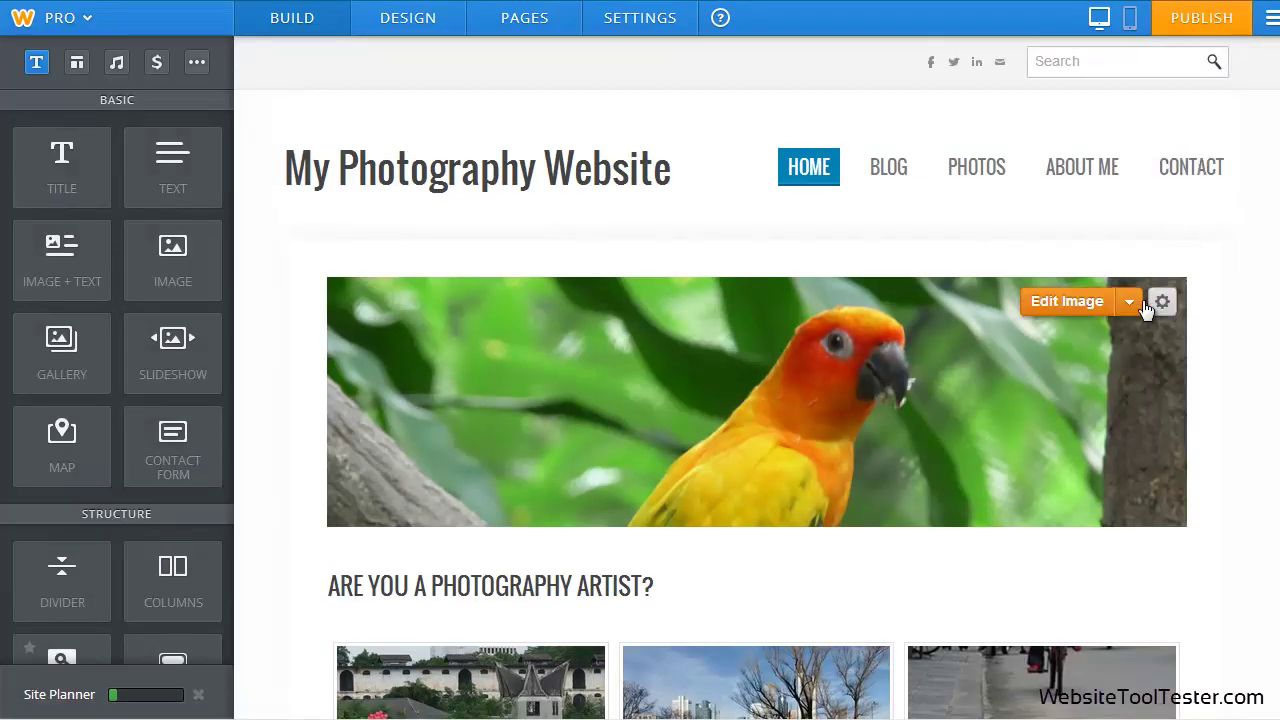
pyautogui.click(1131, 306)
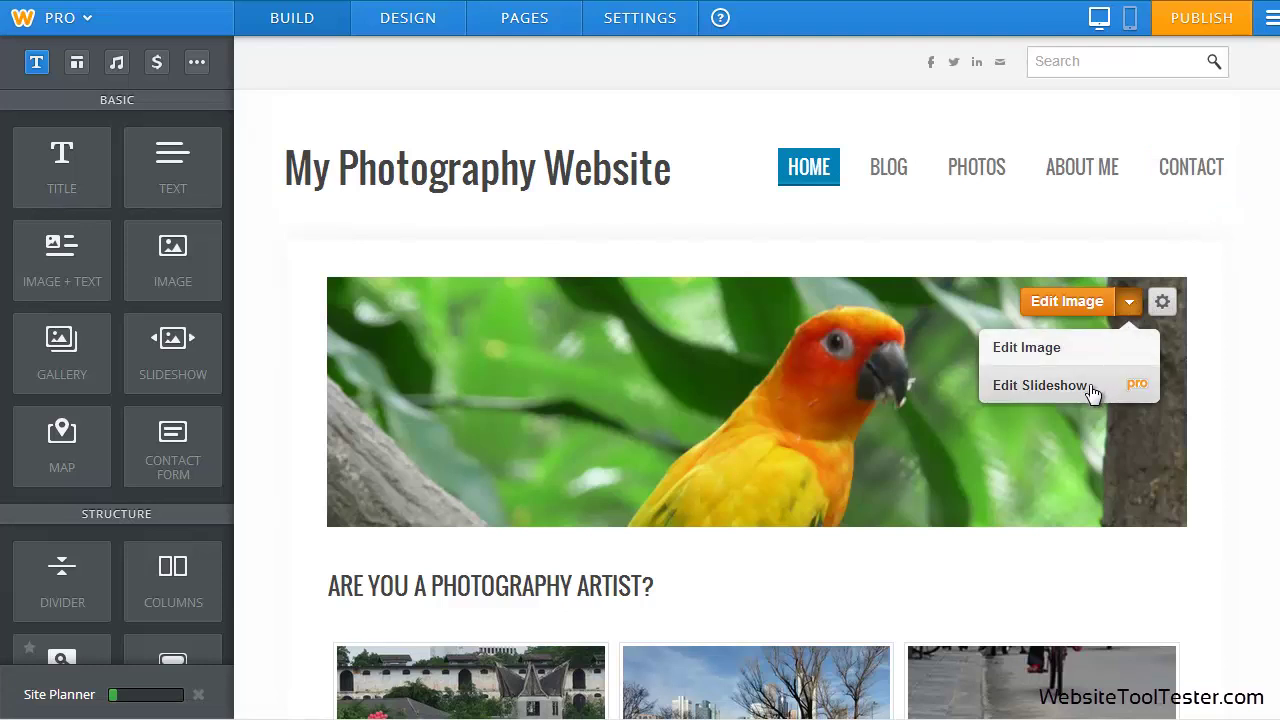
pyautogui.click(1128, 306)
pyautogui.moveTo(437, 183)
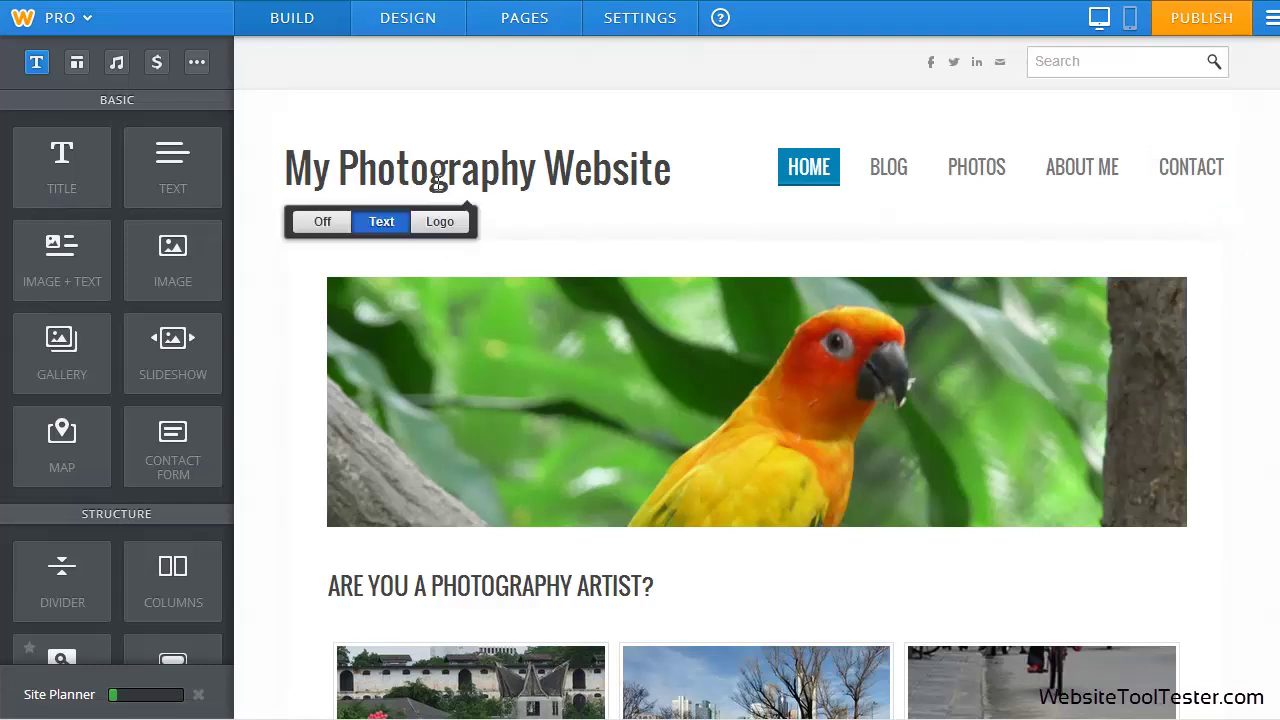
pyautogui.click(436, 222)
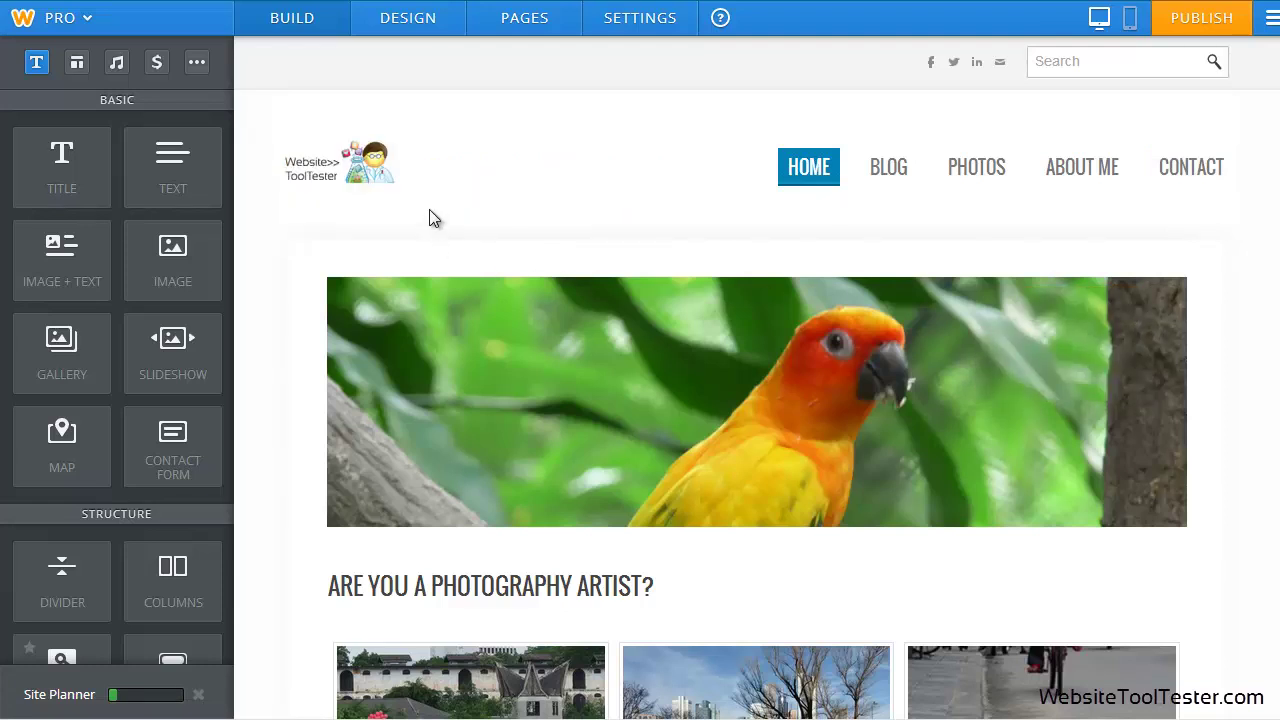
pyautogui.click(378, 224)
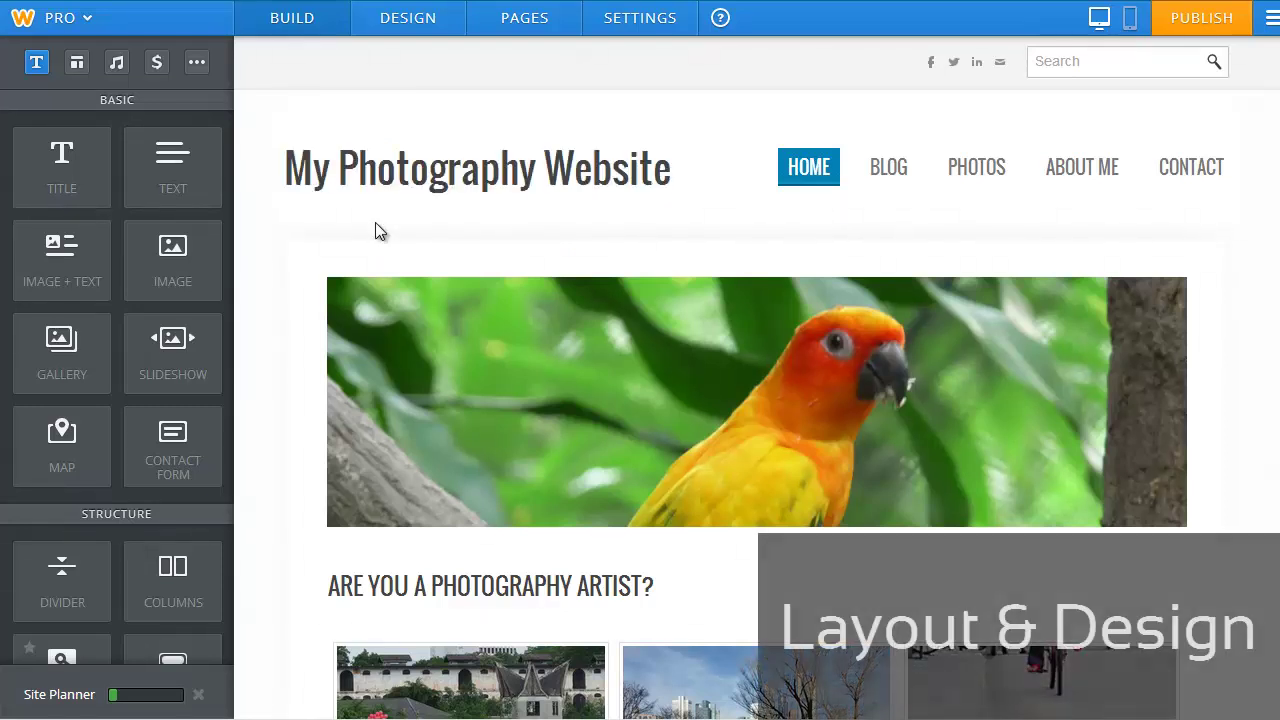
# Browse the Change Theme gallery and leave it without switching themes
pyautogui.click(389, 24)
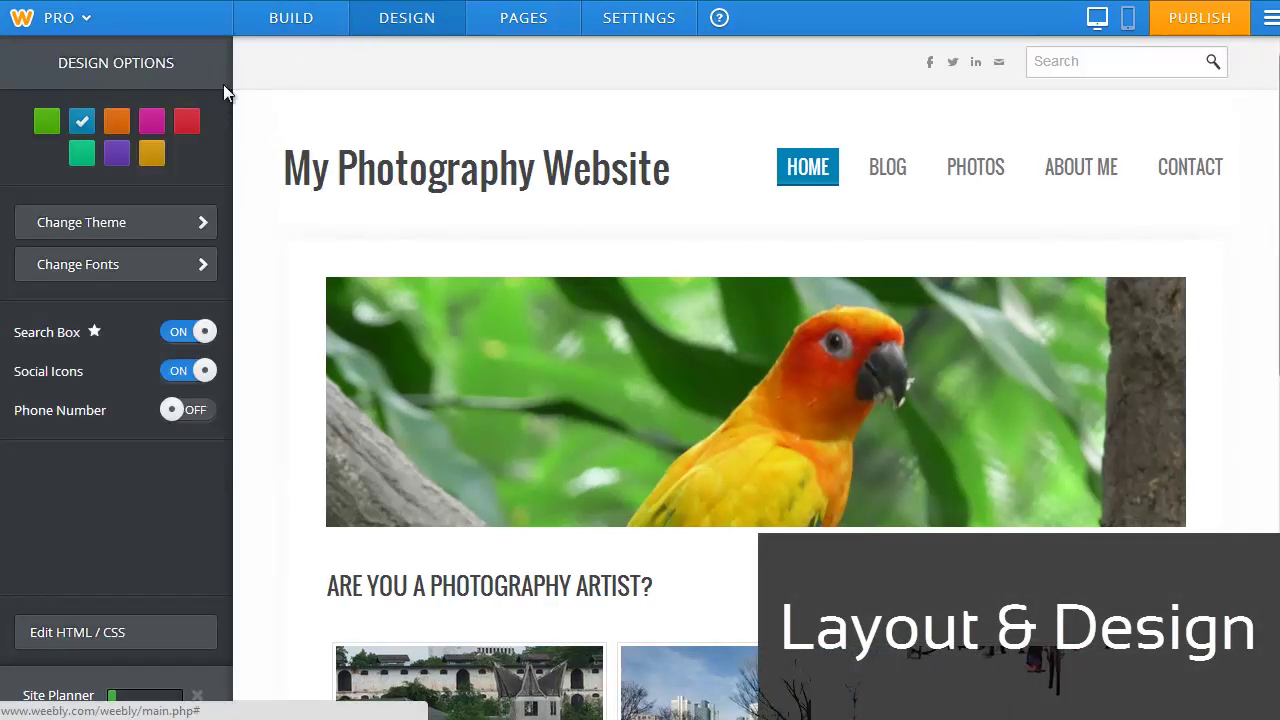
pyautogui.click(114, 222)
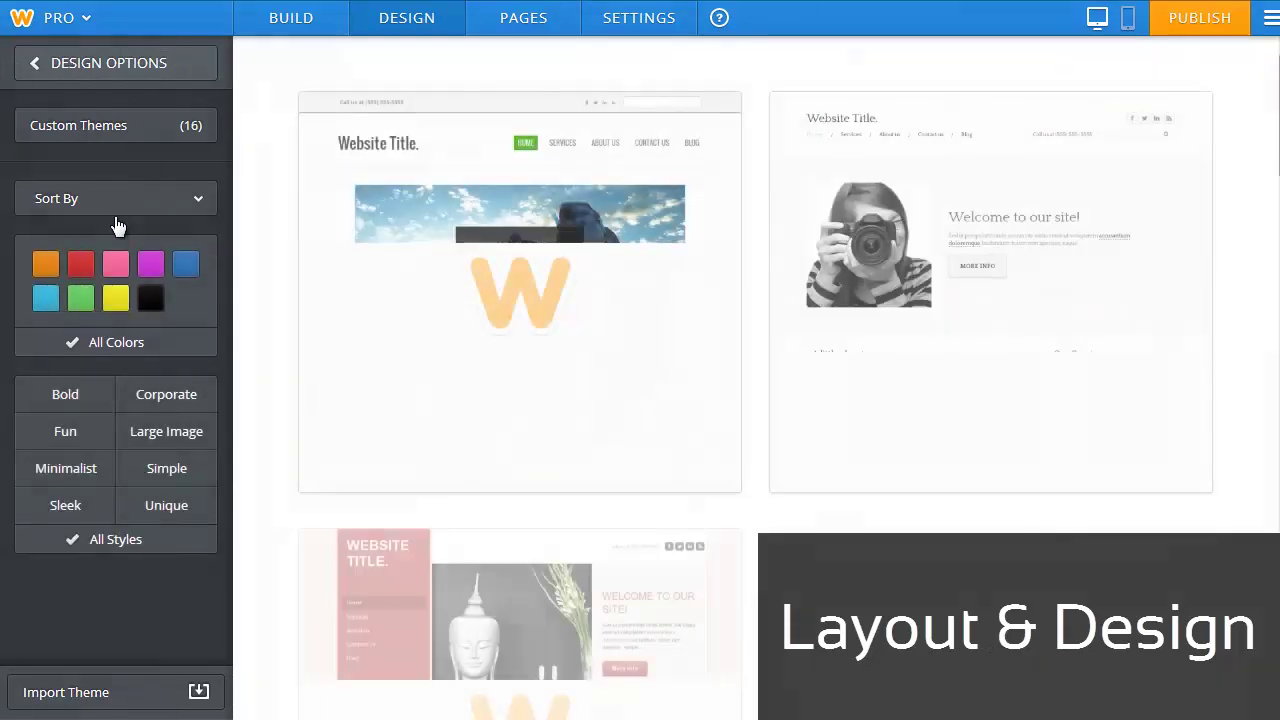
pyautogui.scroll(-5, 251, 223)
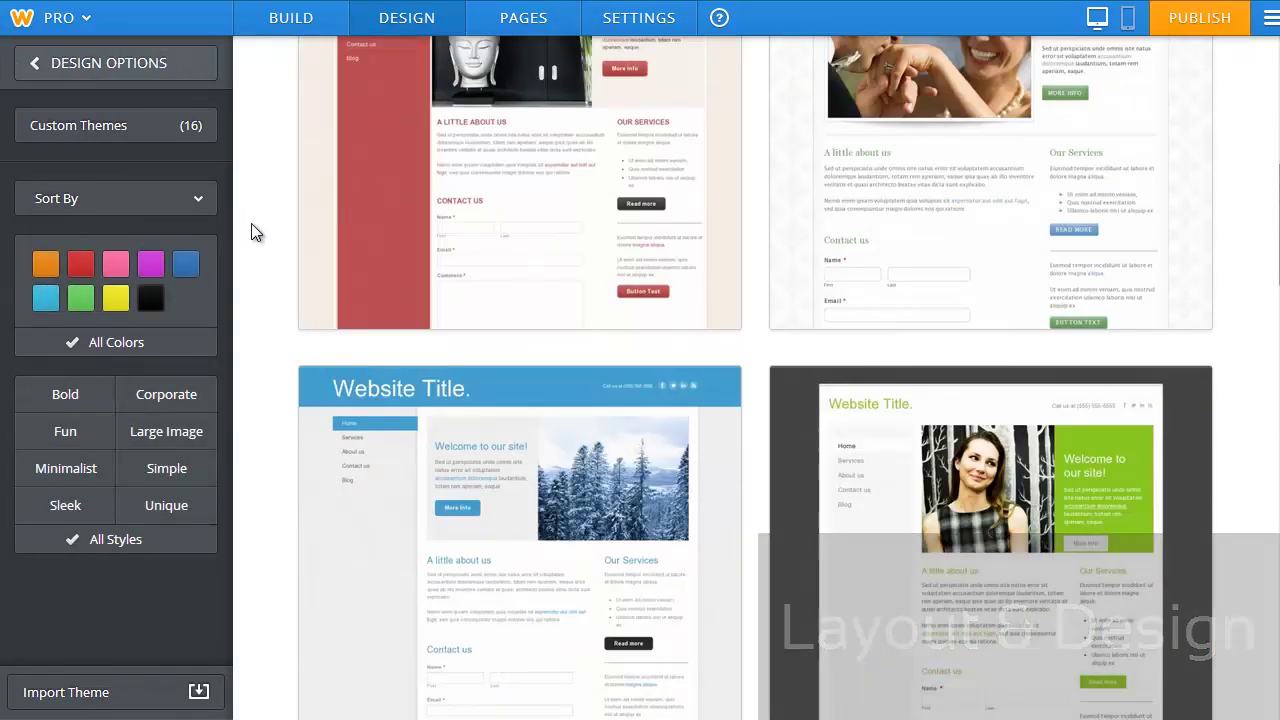
pyautogui.scroll(3, 251, 223)
pyautogui.scroll(2, 251, 223)
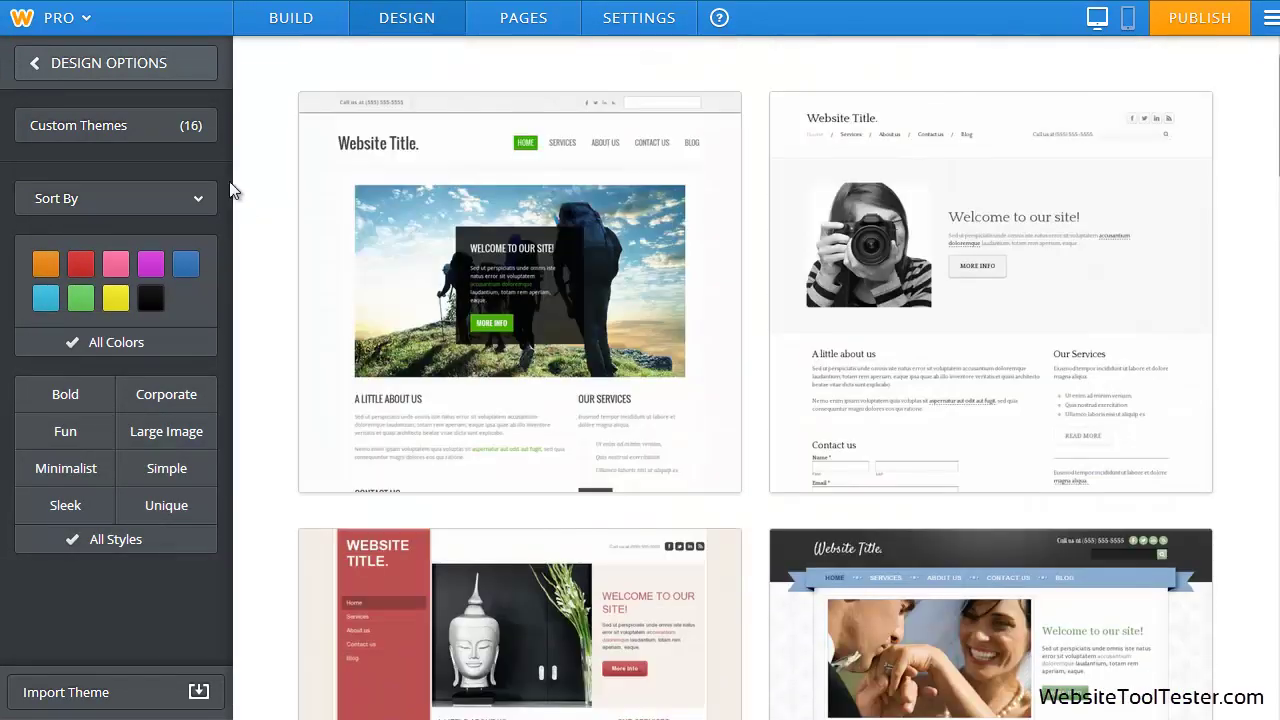
pyautogui.click(100, 63)
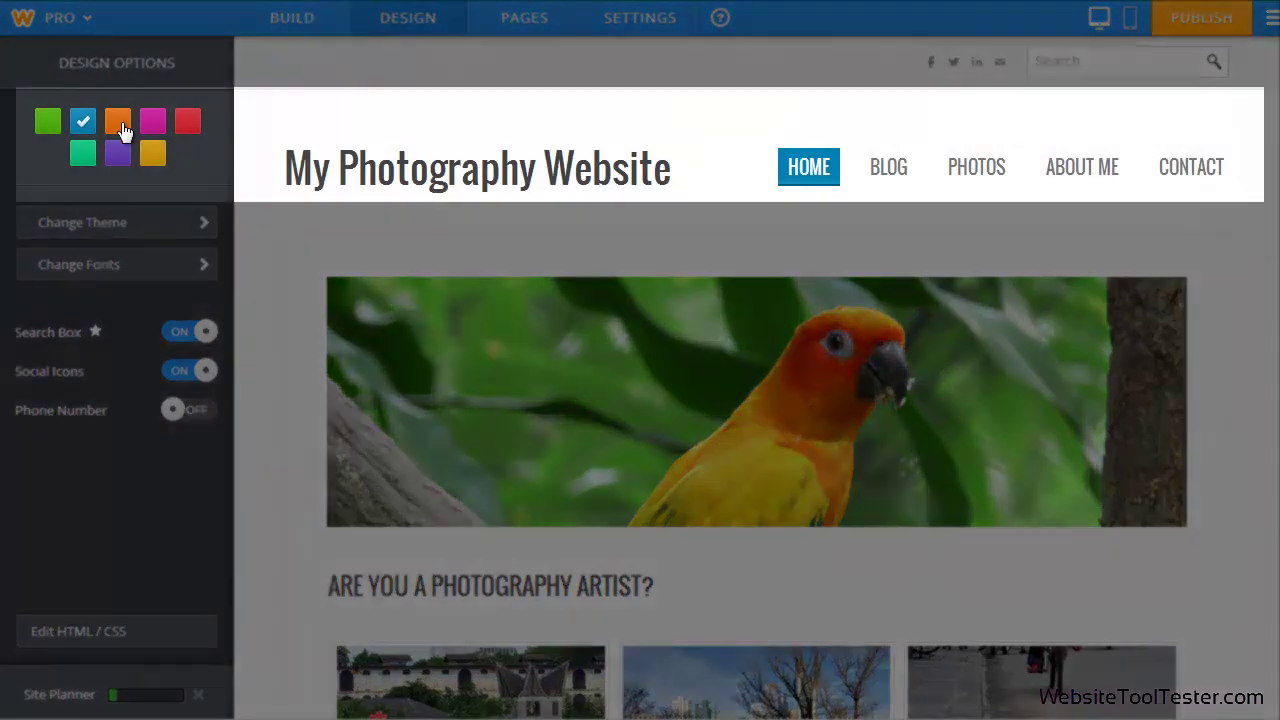
# Try an orange accent colour, return to blue, and preview the site in mobile view
pyautogui.click(118, 122)
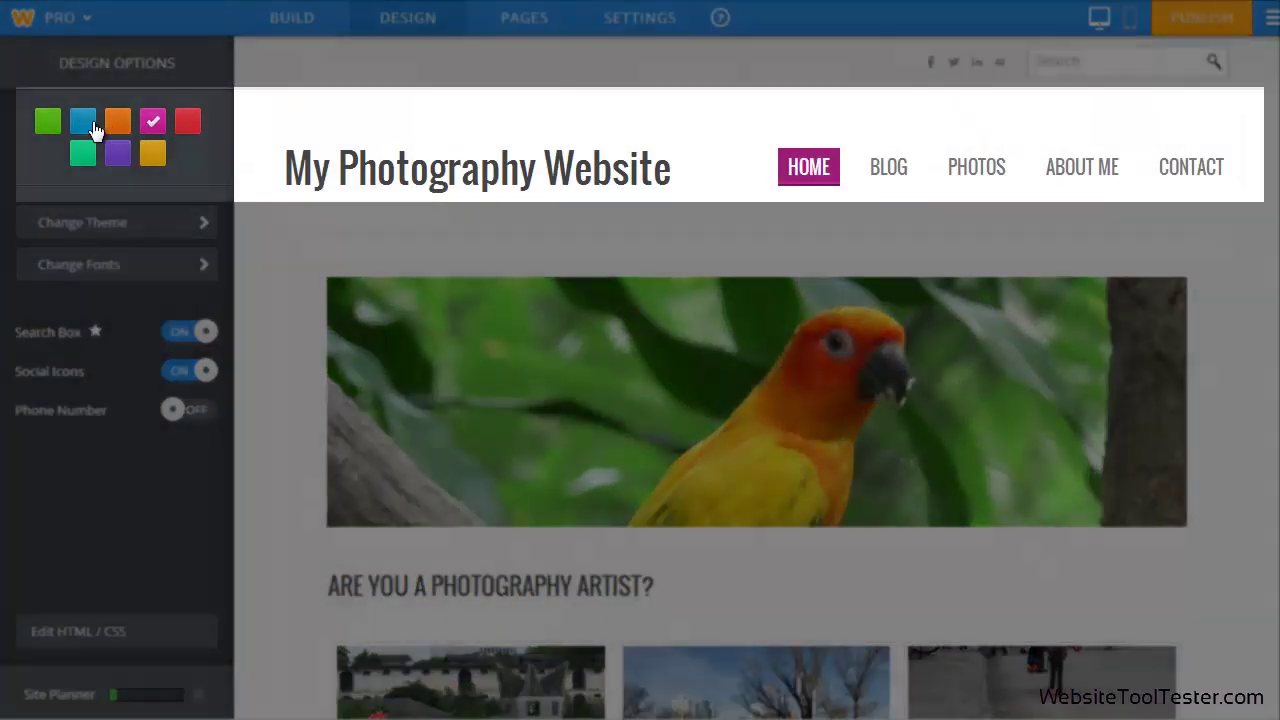
pyautogui.click(85, 123)
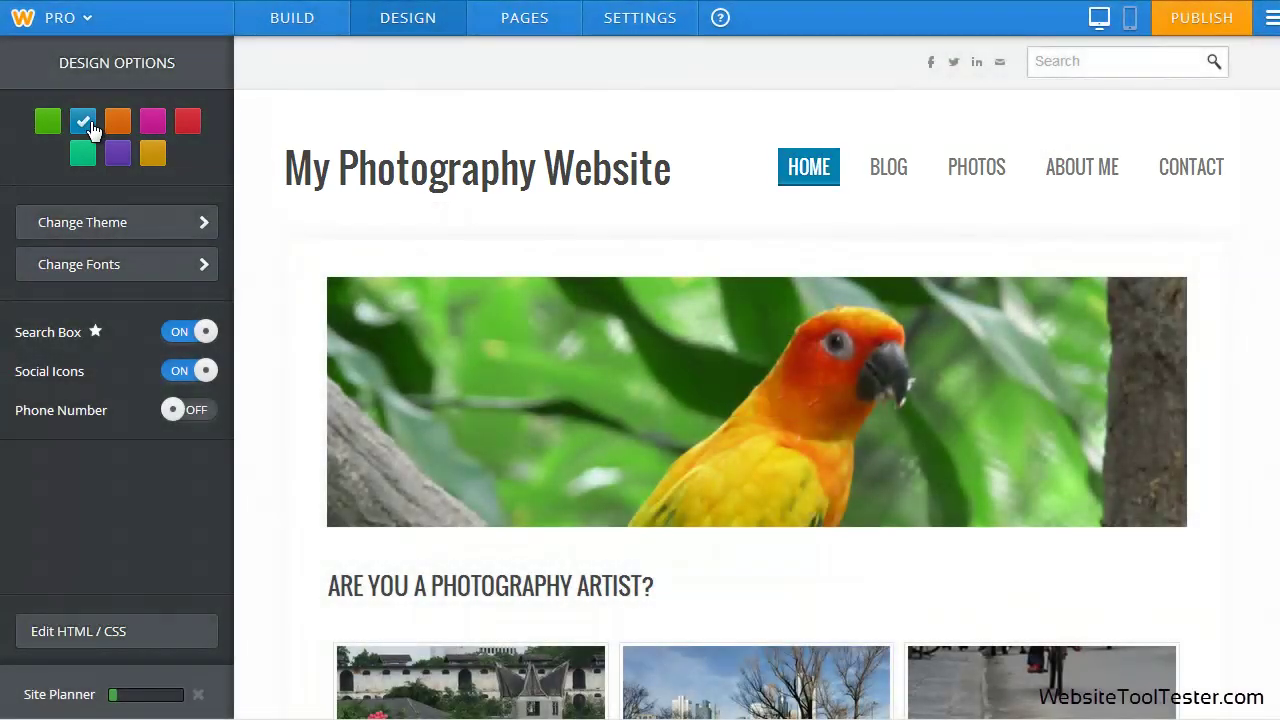
pyautogui.click(1131, 20)
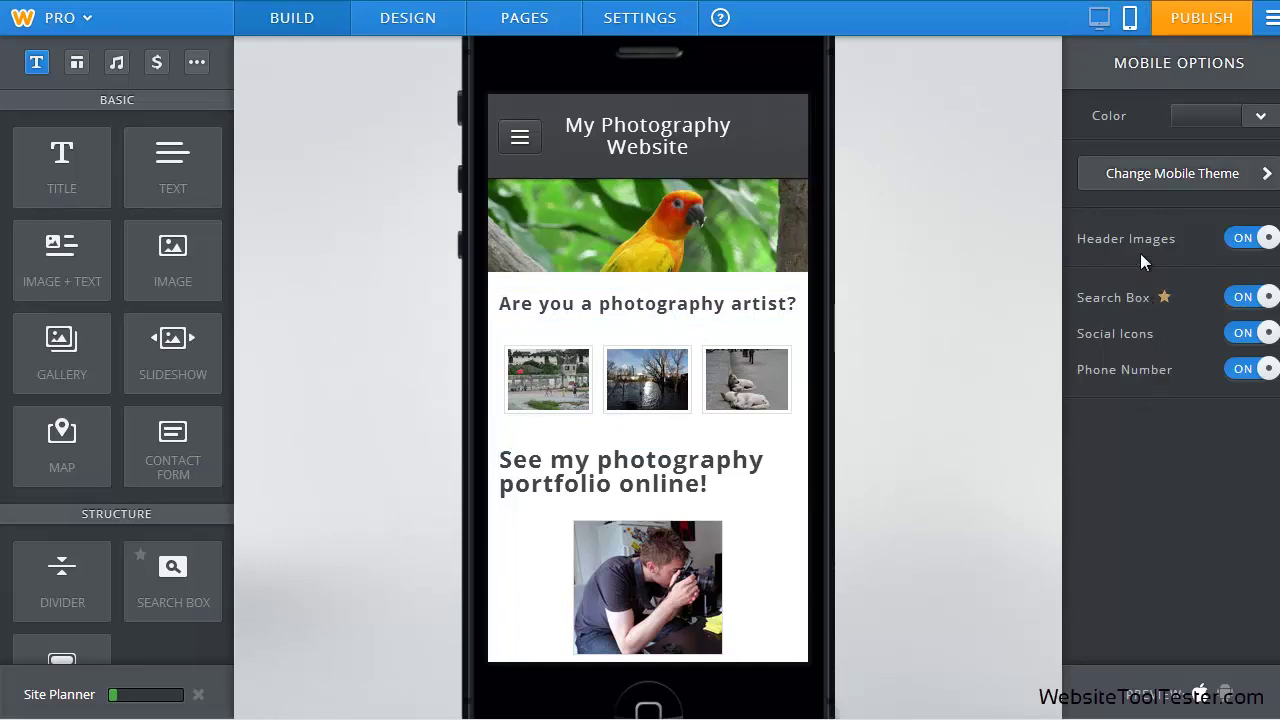
pyautogui.click(1099, 17)
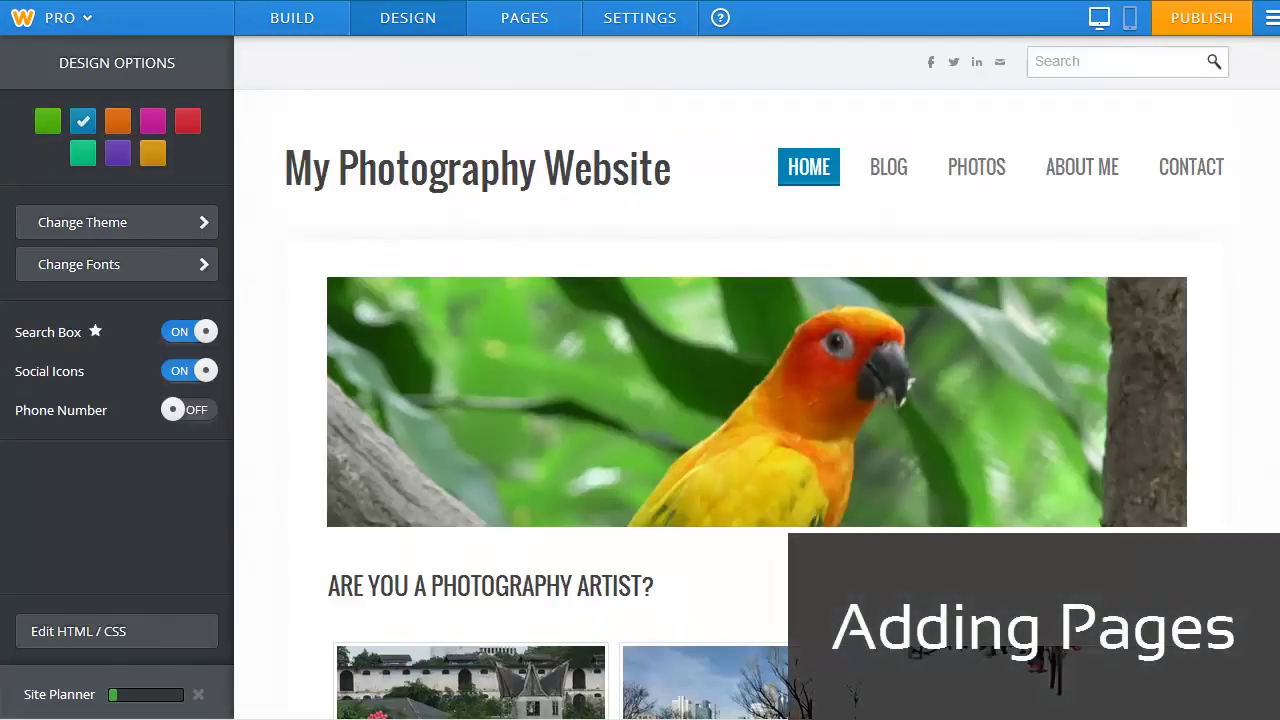
# Try No Header and Landing Page layouts for Test, keep Short Header, hide it, toggle password off
pyautogui.click(518, 20)
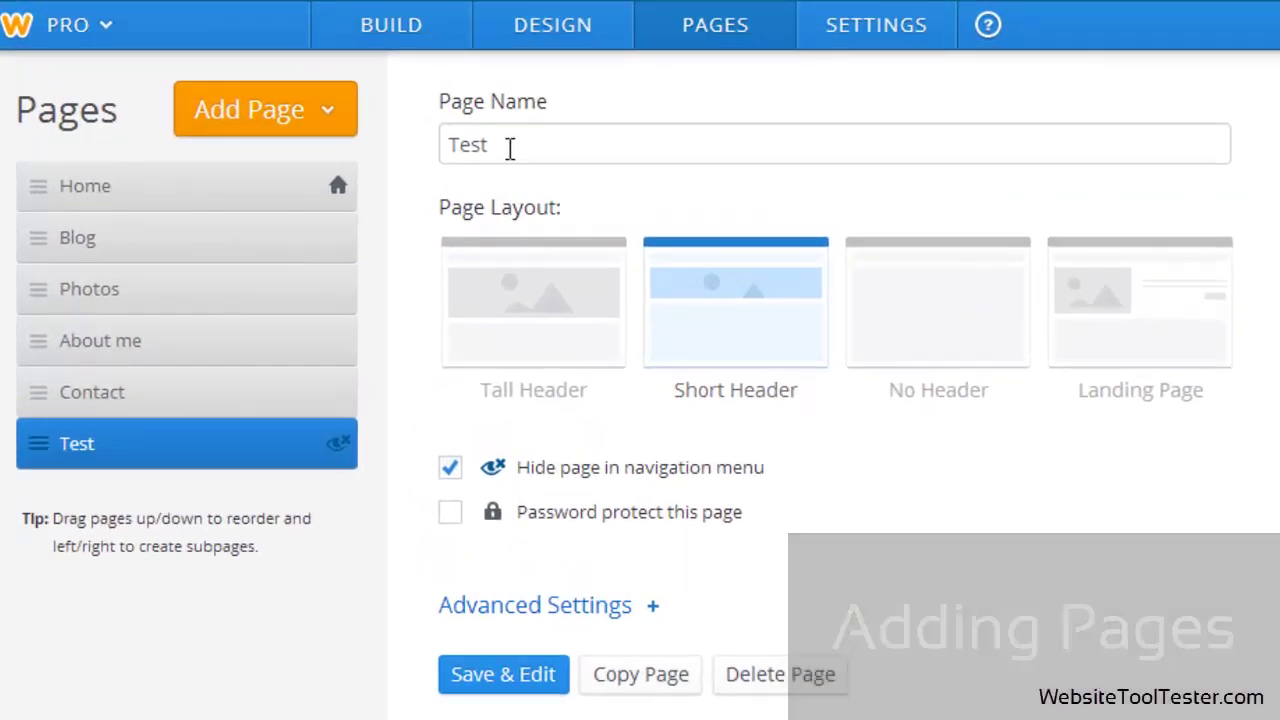
pyautogui.click(514, 143)
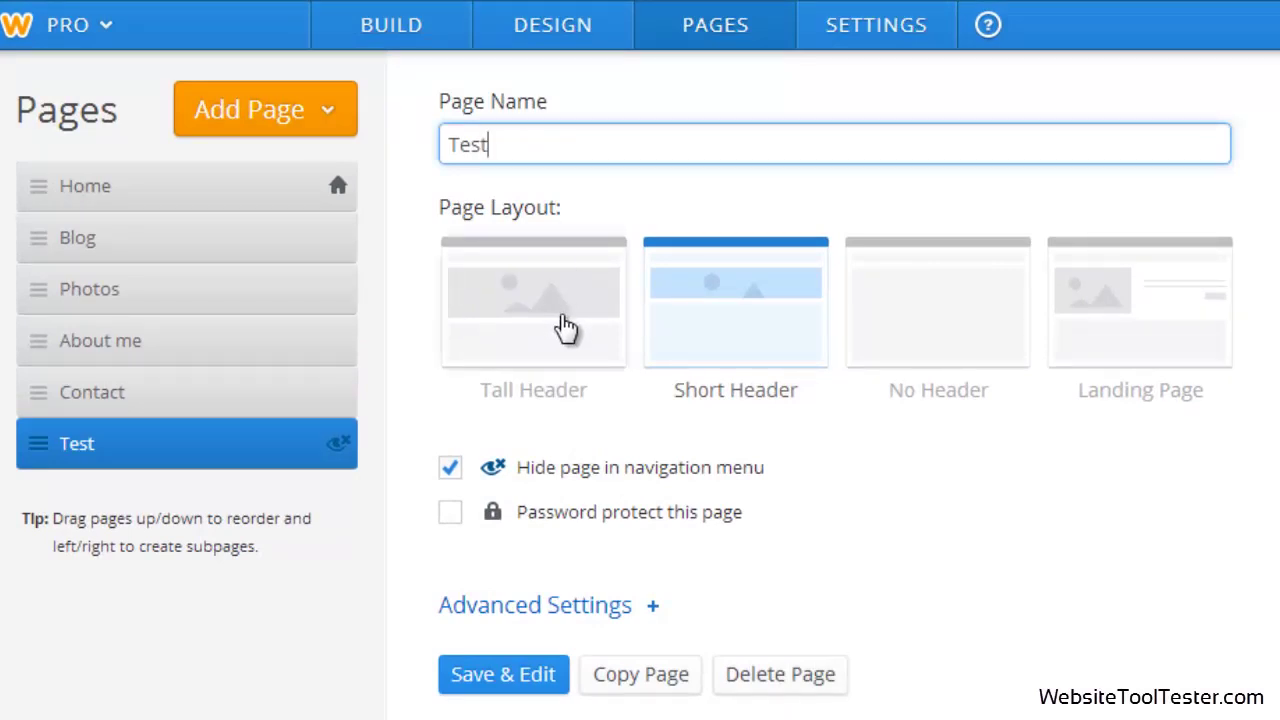
pyautogui.click(900, 302)
pyautogui.click(1127, 313)
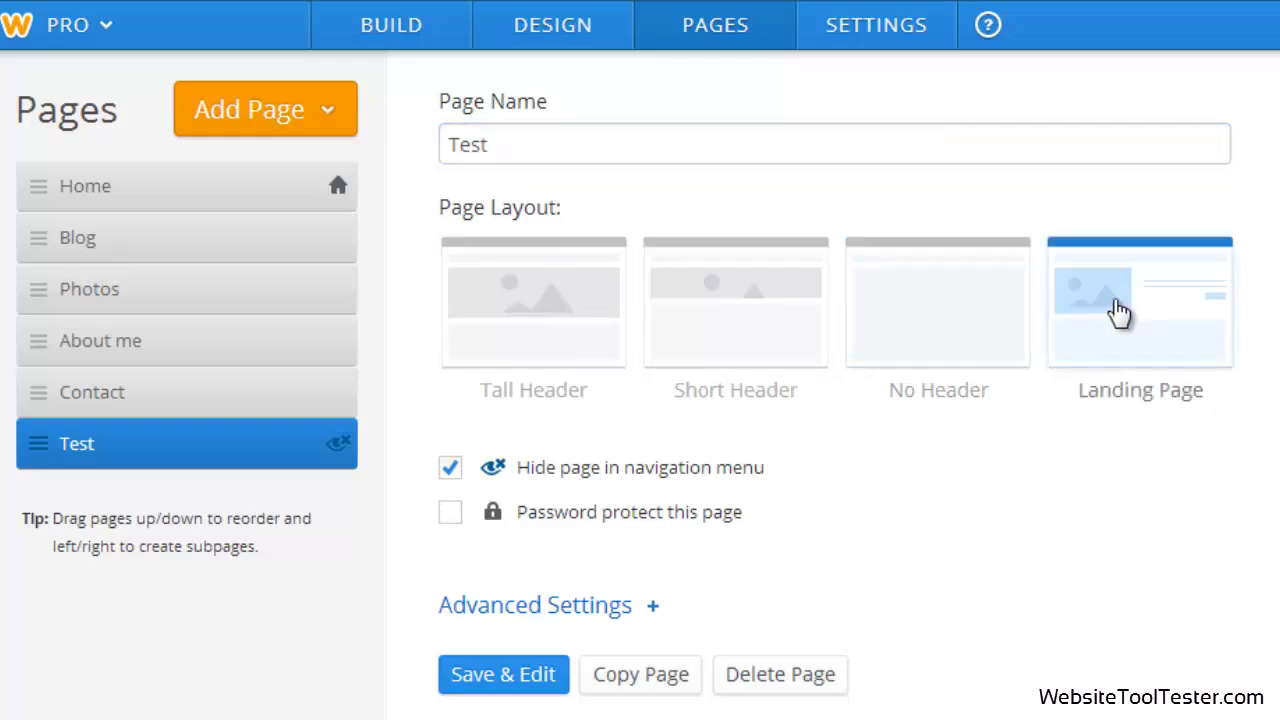
pyautogui.click(765, 322)
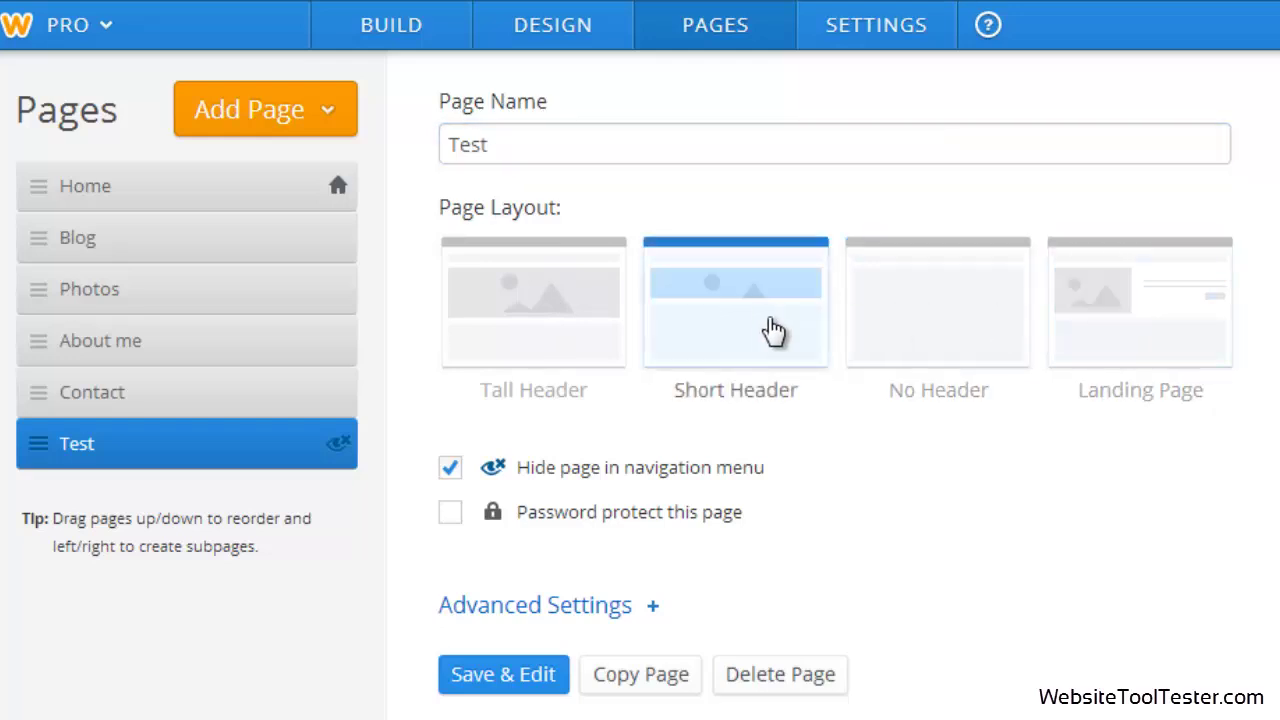
pyautogui.click(450, 470)
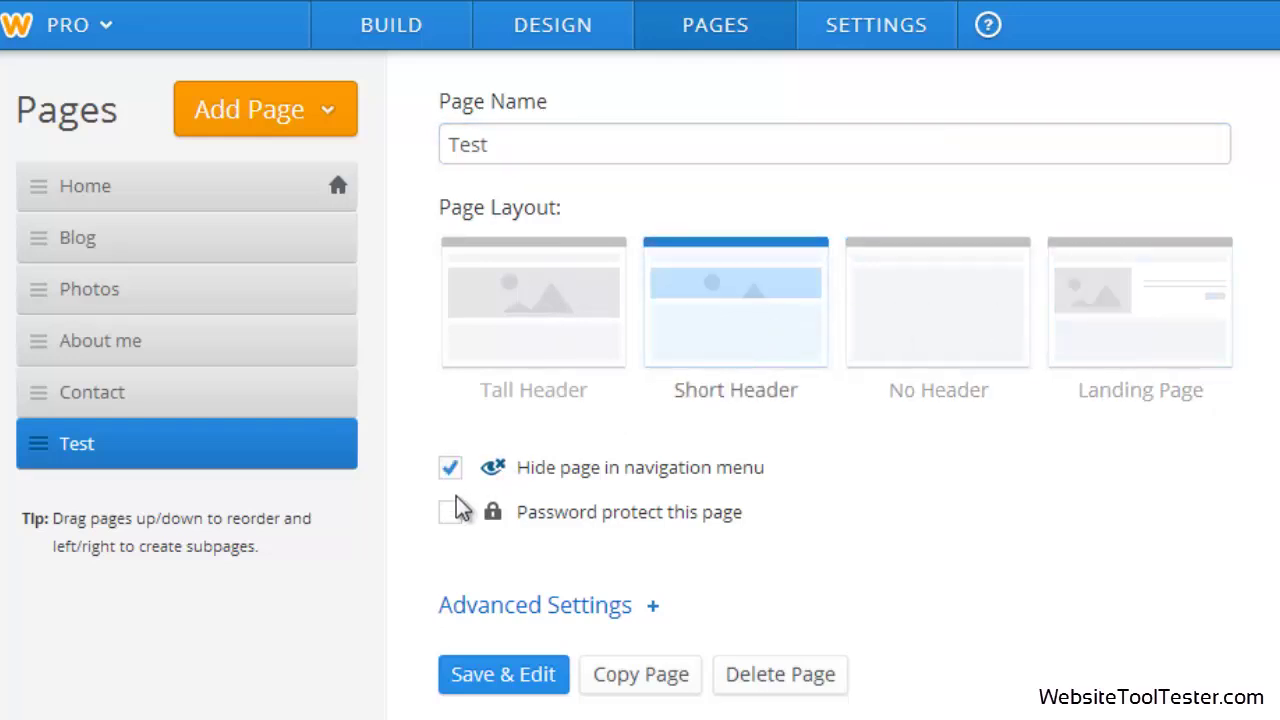
pyautogui.click(452, 515)
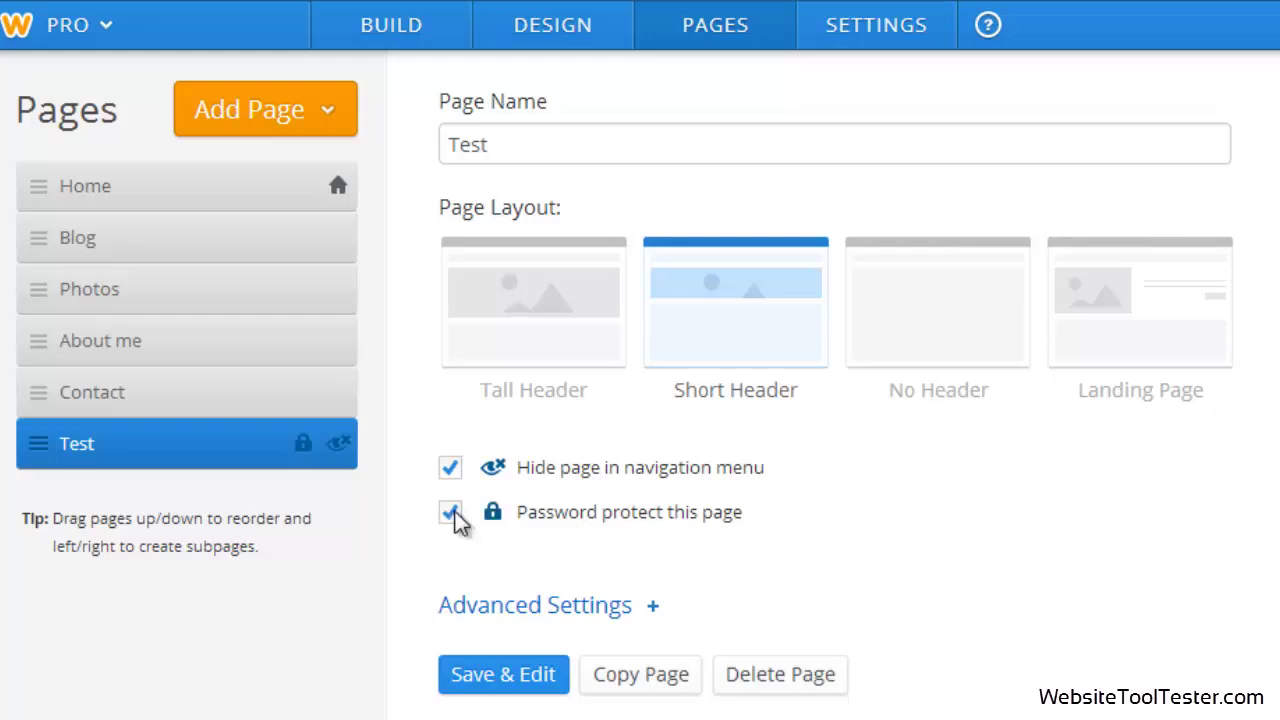
pyautogui.click(452, 515)
# Nest Contact and Test as subpages, move both back to top level, and check the Add Page types
pyautogui.moveTo(51, 398); pyautogui.dragTo(95, 400)
pyautogui.moveTo(37, 451)
pyautogui.mouseDown()
pyautogui.moveTo(82, 370)
pyautogui.moveTo(75, 490)
pyautogui.moveTo(77, 471)
pyautogui.mouseUp()
pyautogui.moveTo(78, 400); pyautogui.dragTo(46, 405)
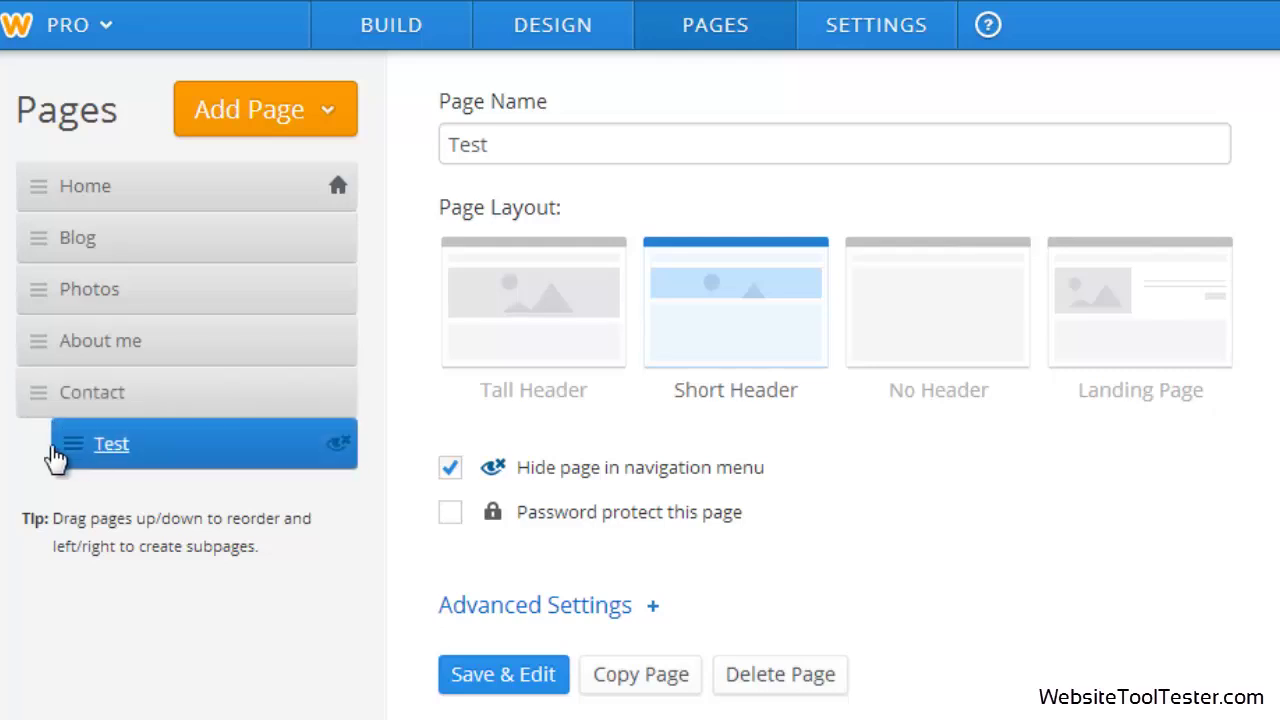
pyautogui.moveTo(75, 455); pyautogui.dragTo(40, 458)
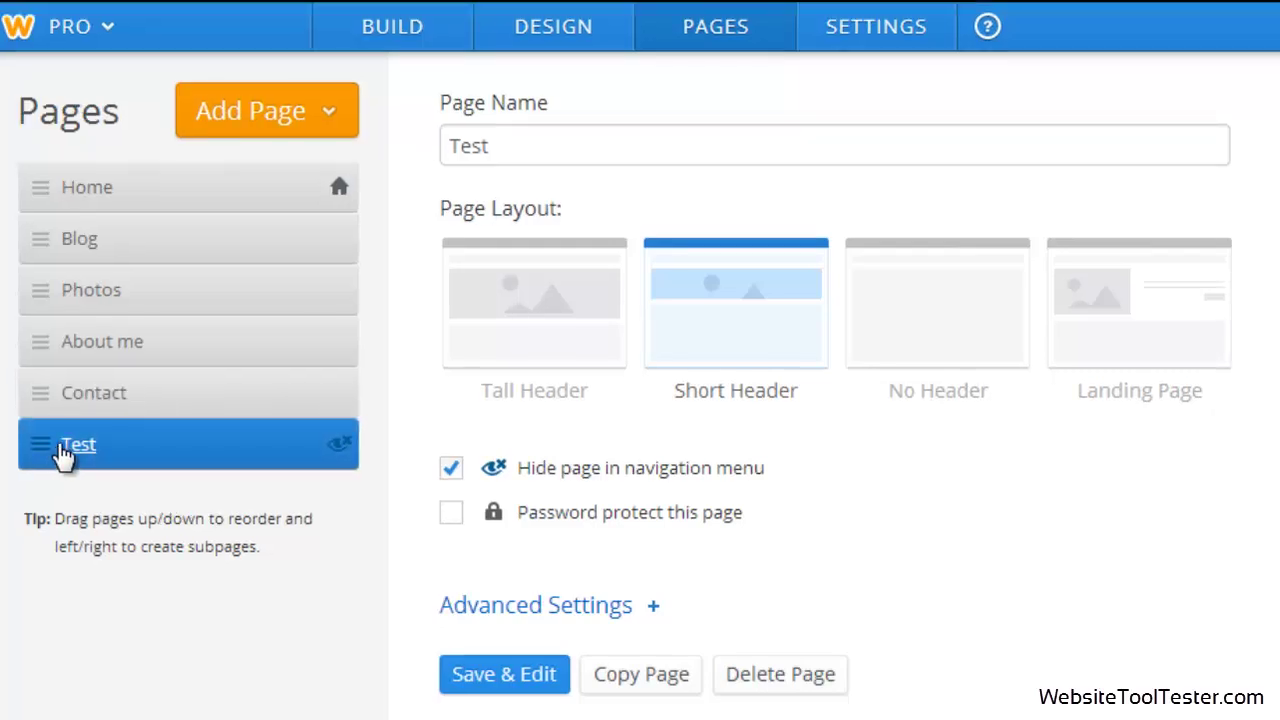
pyautogui.click(307, 119)
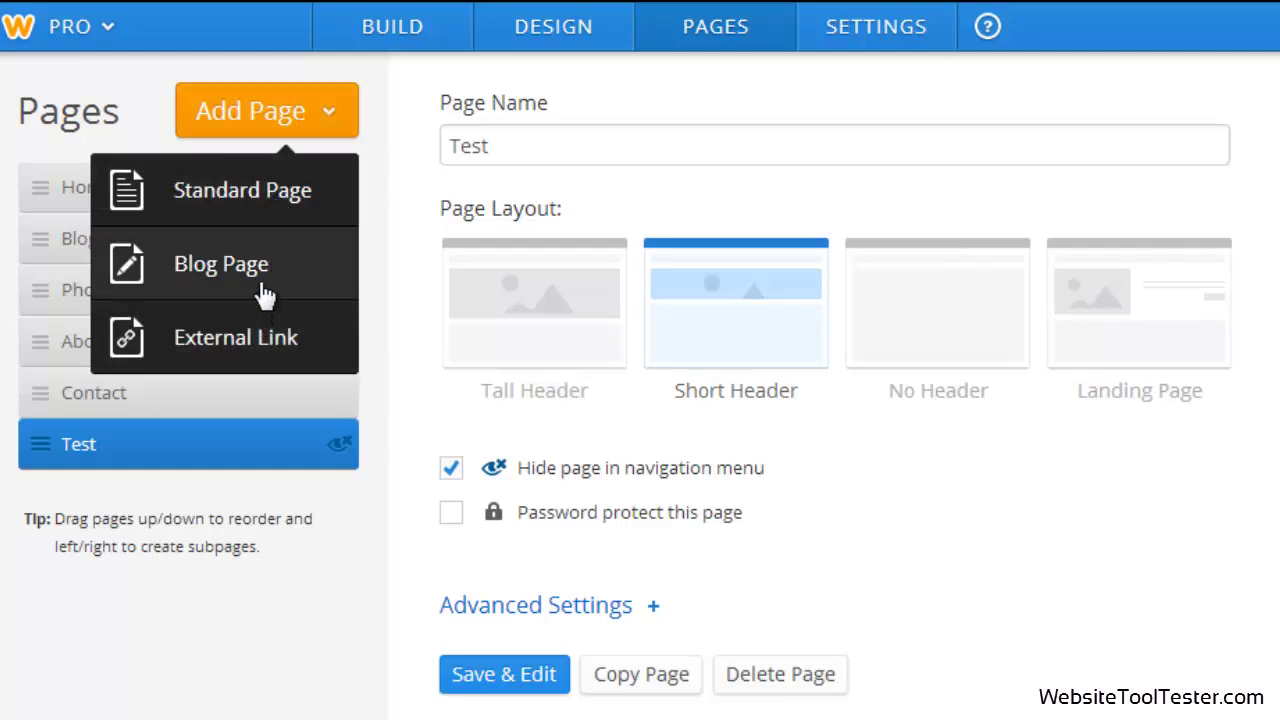
pyautogui.click(314, 120)
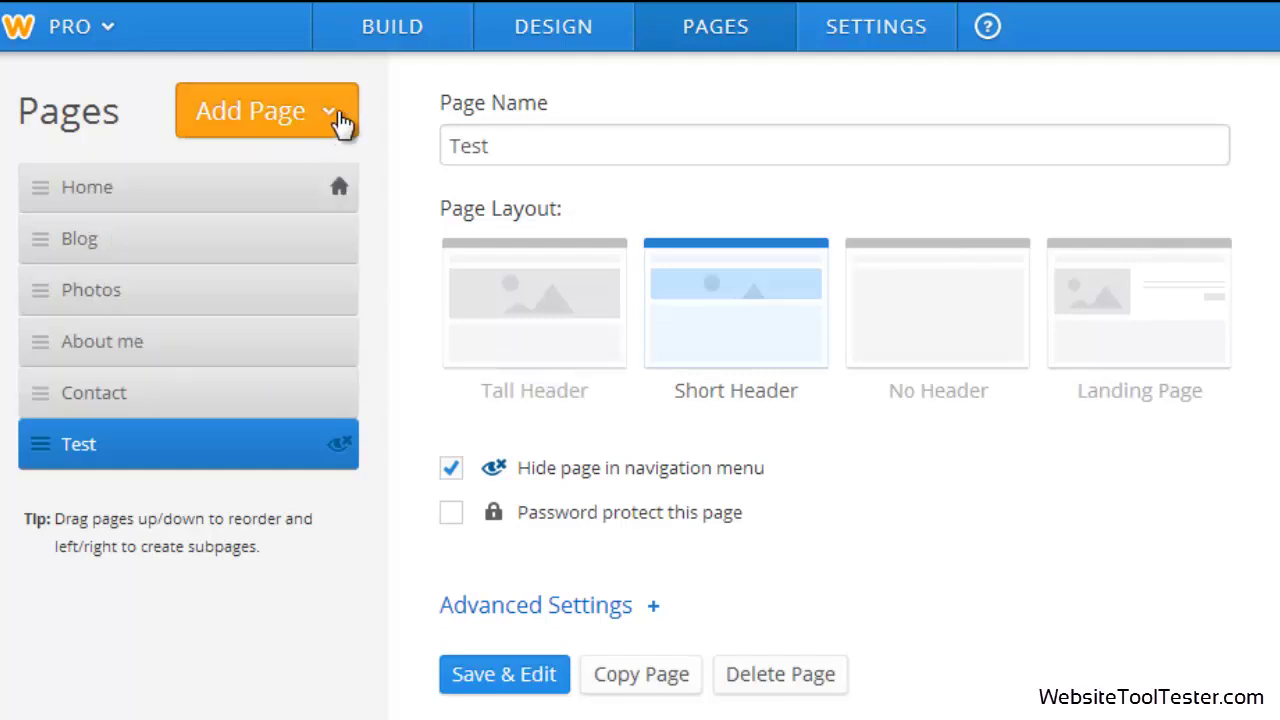
pyautogui.click(643, 19)
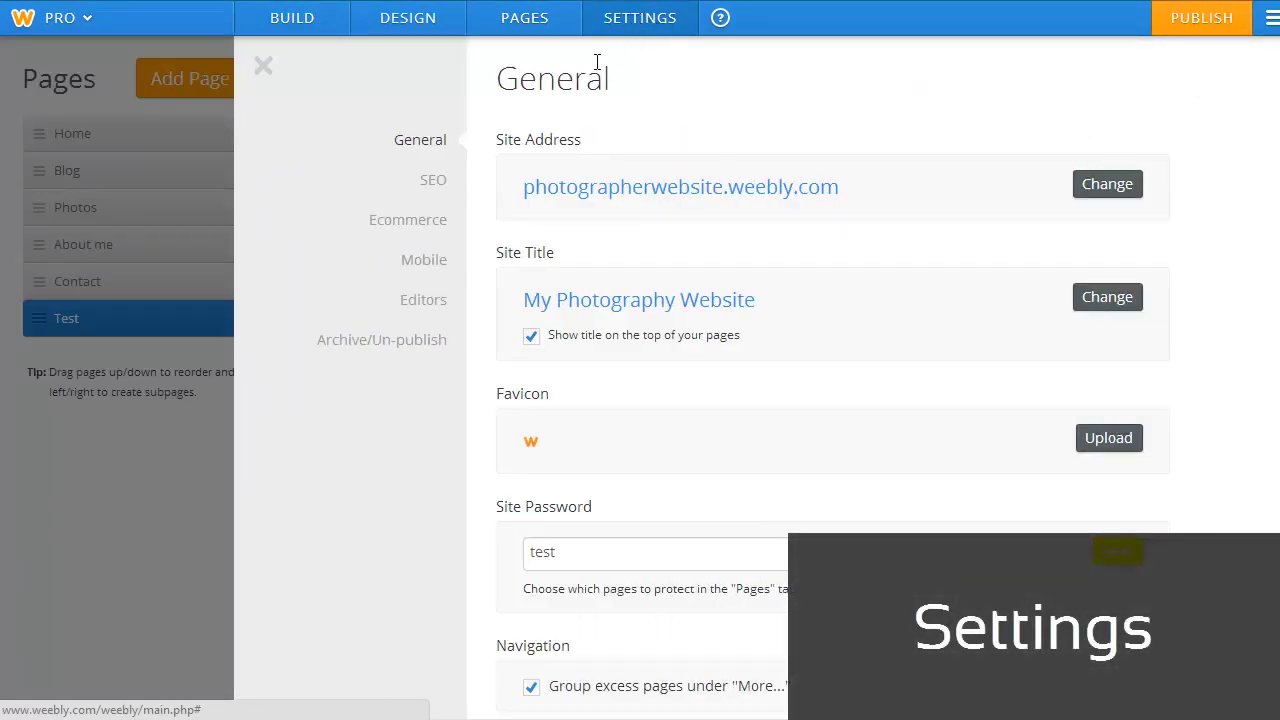
# Go to the Editors section listing the two administrators and open the Add Editors invitation form
pyautogui.click(432, 313)
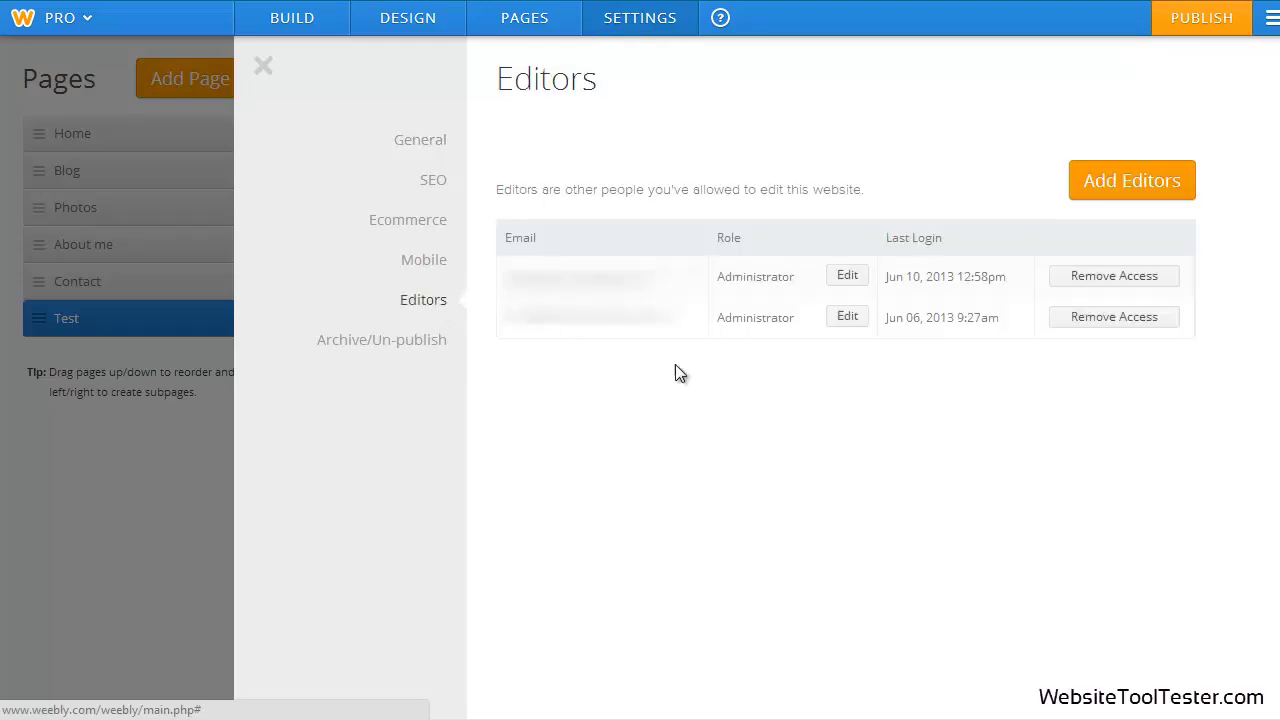
pyautogui.click(1143, 185)
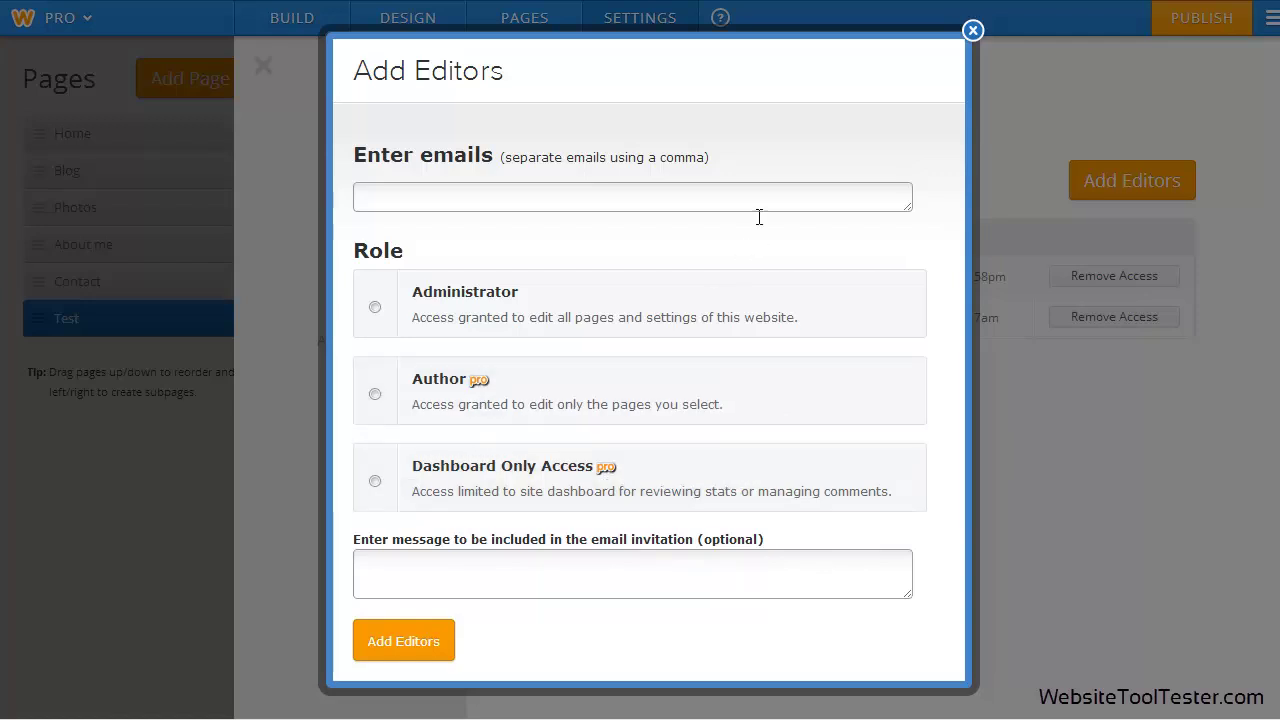
# Close the Add Editors dialog without inviting anyone
pyautogui.click(972, 32)
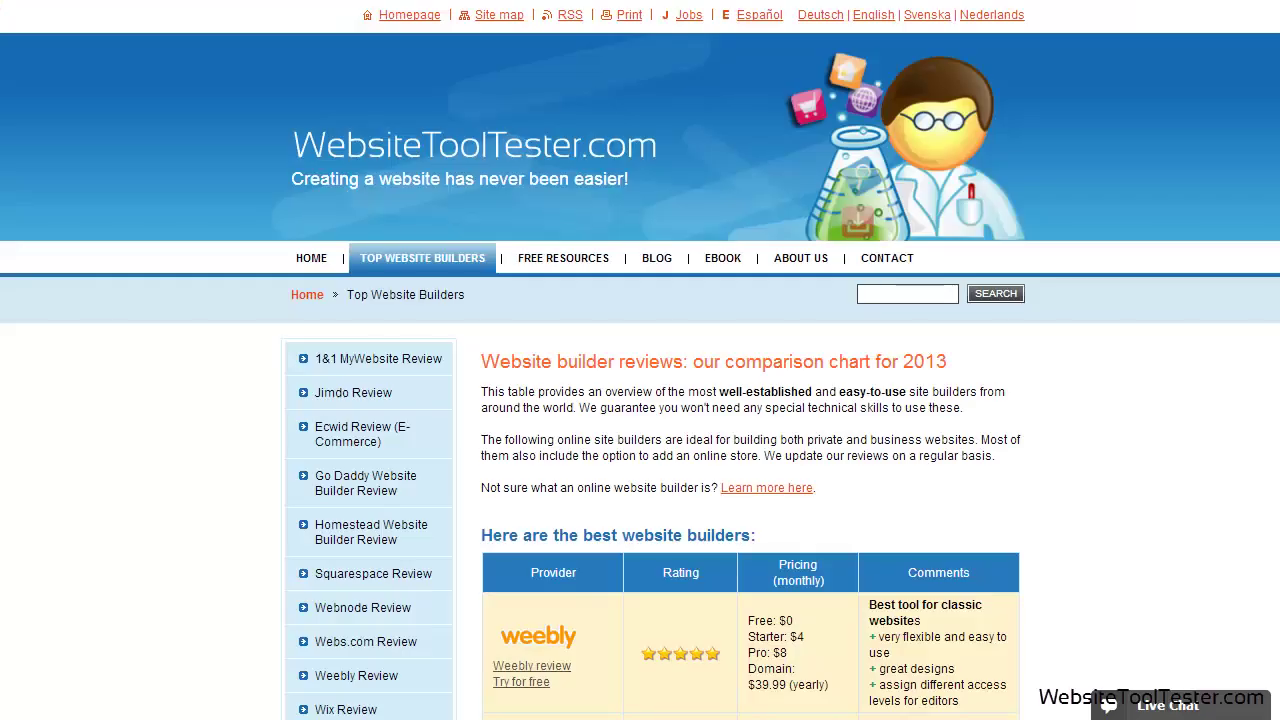
pyautogui.scroll(-1, 640, 360)
pyautogui.scroll(-1, 640, 360)
pyautogui.scroll(-1, 640, 360)
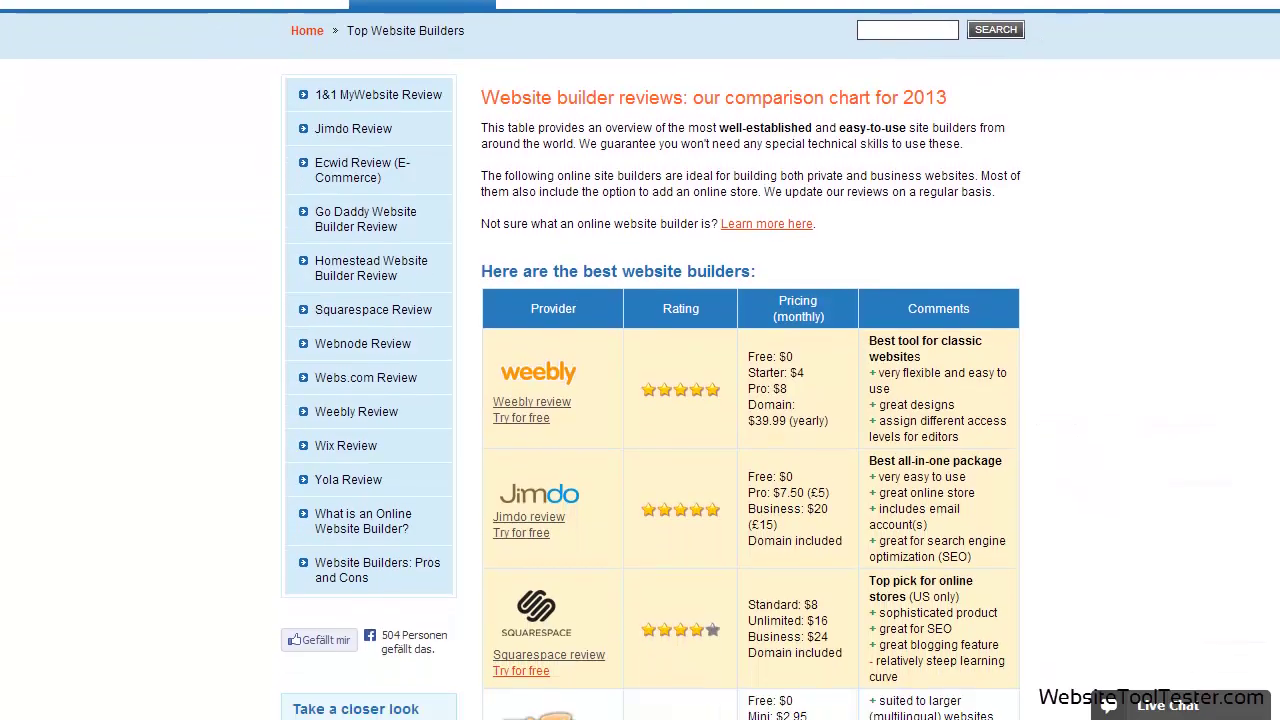
pyautogui.scroll(-1, 640, 360)
pyautogui.scroll(-1, 640, 360)
pyautogui.scroll(-1, 640, 360)
pyautogui.scroll(-1, 640, 360)
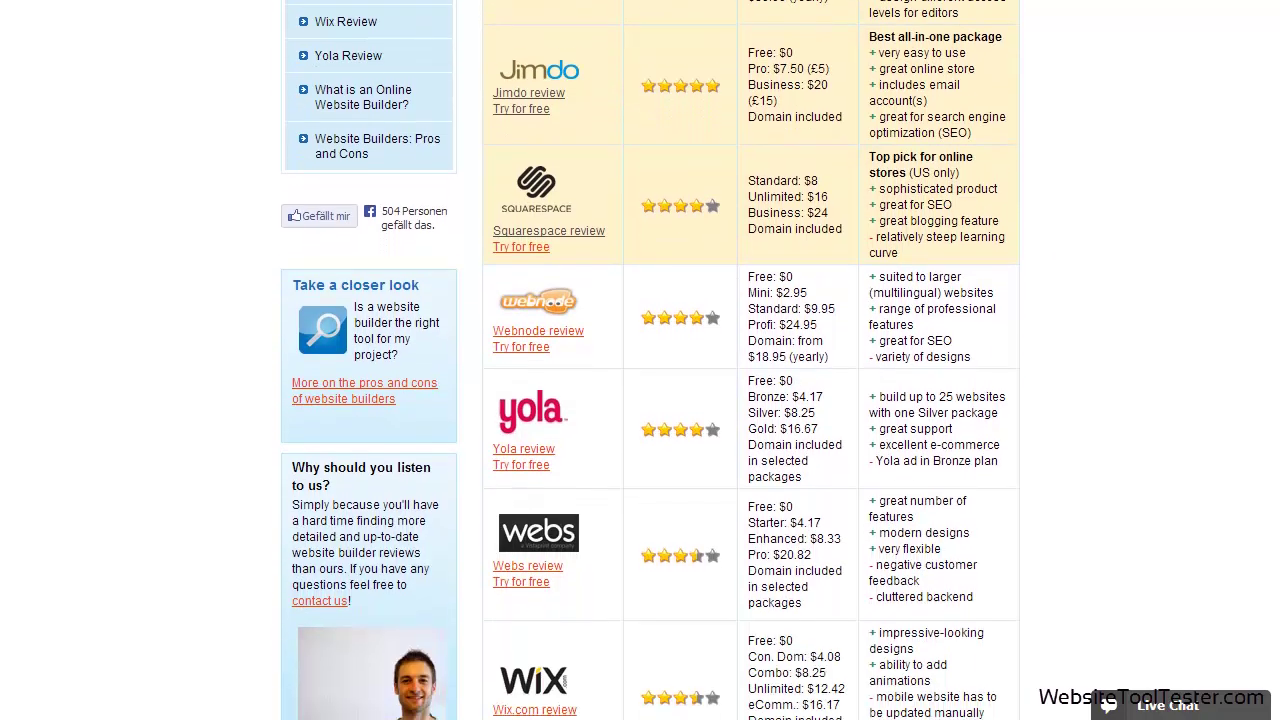
pyautogui.scroll(-1, 640, 360)
pyautogui.scroll(-1, 640, 360)
pyautogui.scroll(-1, 640, 360)
pyautogui.scroll(-1, 640, 360)
pyautogui.scroll(-1, 640, 360)
pyautogui.scroll(-1, 640, 360)
pyautogui.scroll(-1, 640, 360)
pyautogui.scroll(-1, 640, 360)
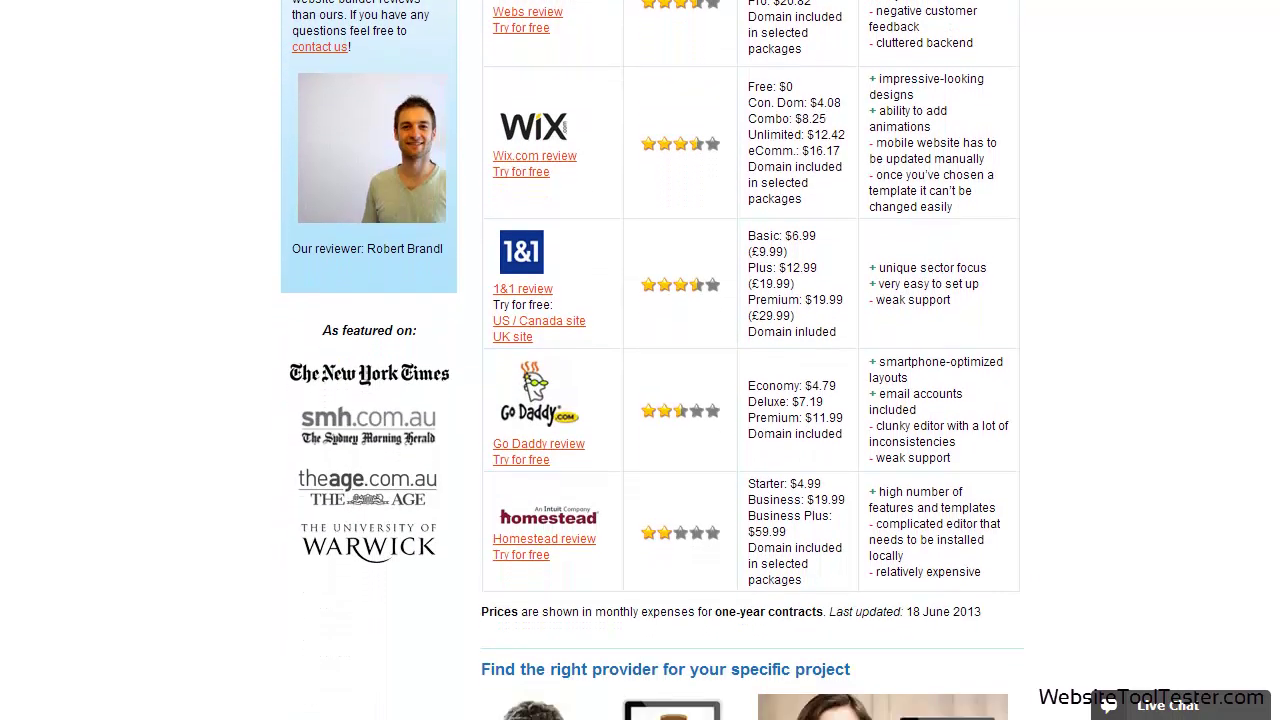
pyautogui.scroll(-1, 640, 360)
pyautogui.scroll(1, 640, 360)
pyautogui.scroll(3, 640, 360)
pyautogui.scroll(1, 640, 360)
pyautogui.scroll(3, 640, 360)
pyautogui.scroll(5, 640, 360)
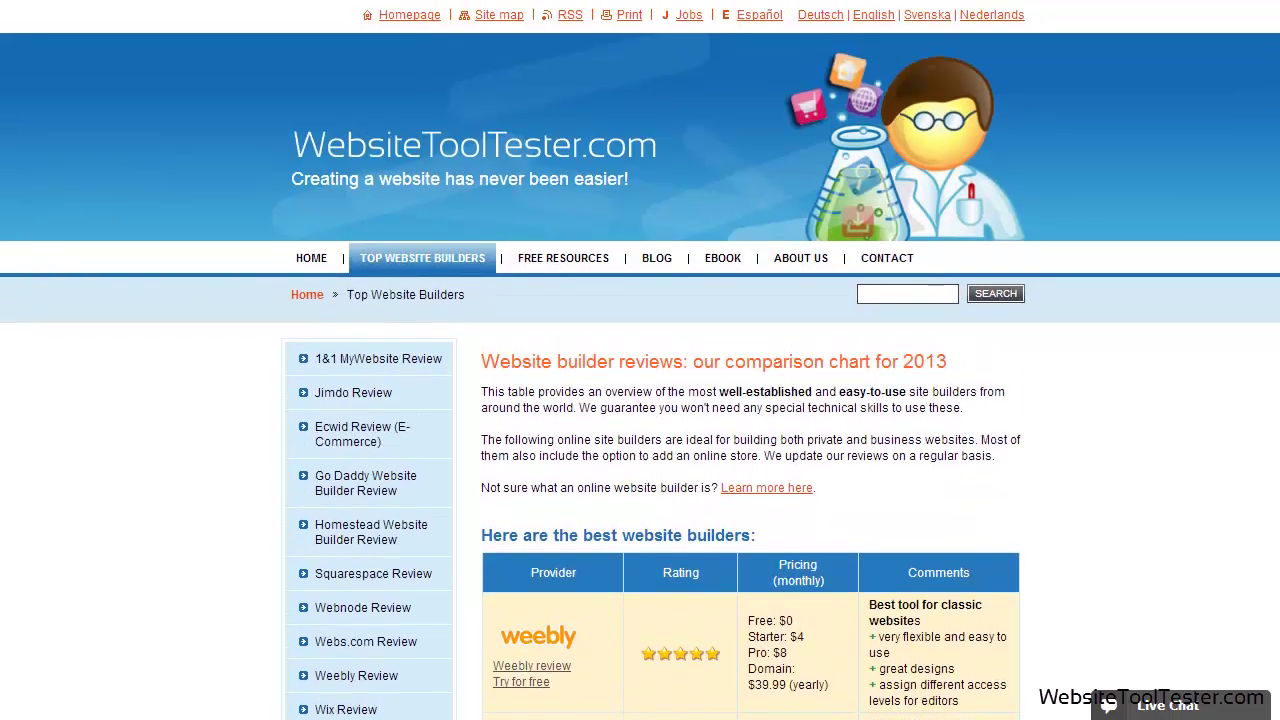